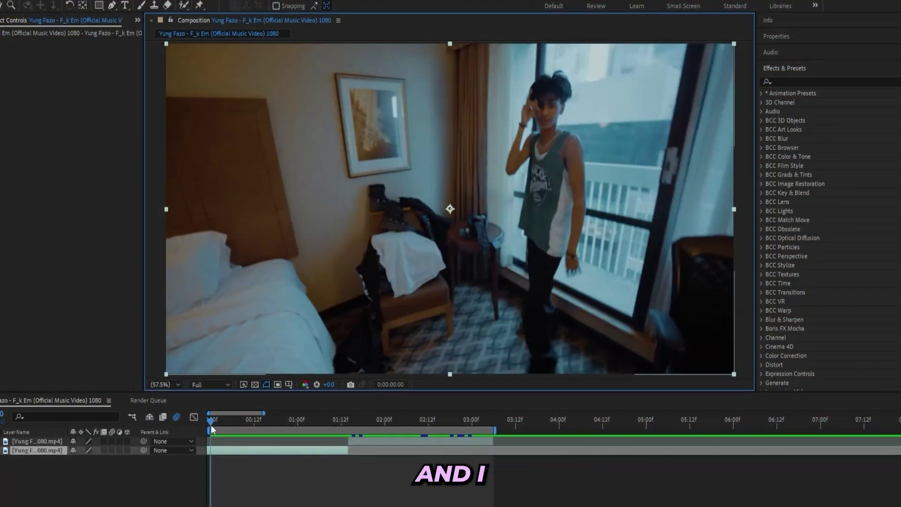
- Split the first hotel-room clip at 0:00:01:00, where the effect starts
left_click_drag(212, 424, 309, 418)
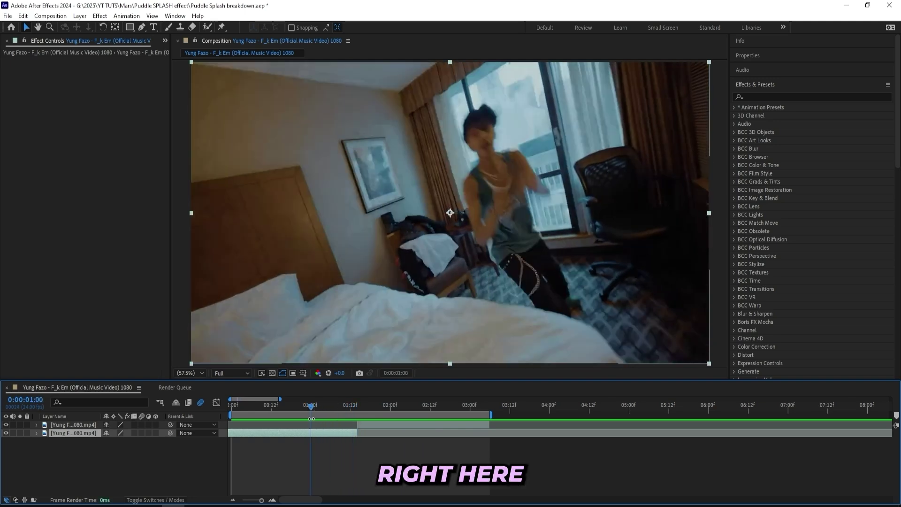
key("ctrl+shift+d")
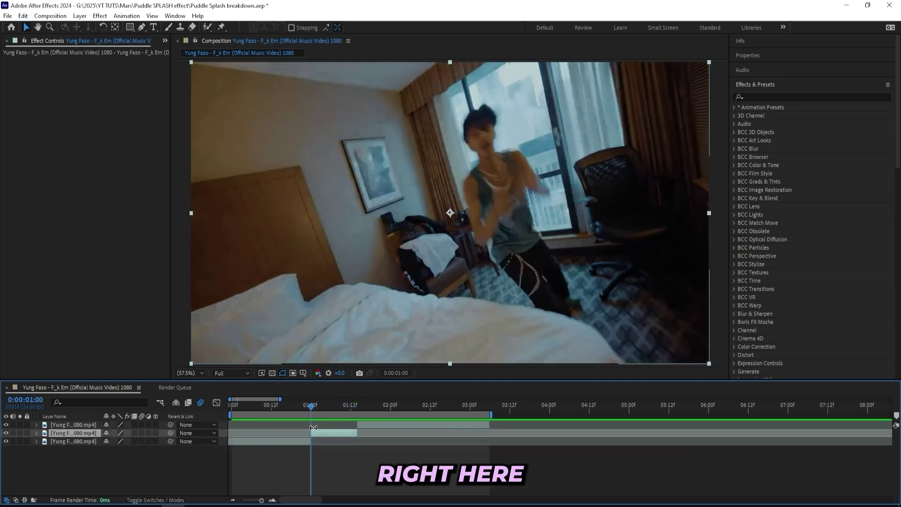
left_click(314, 406)
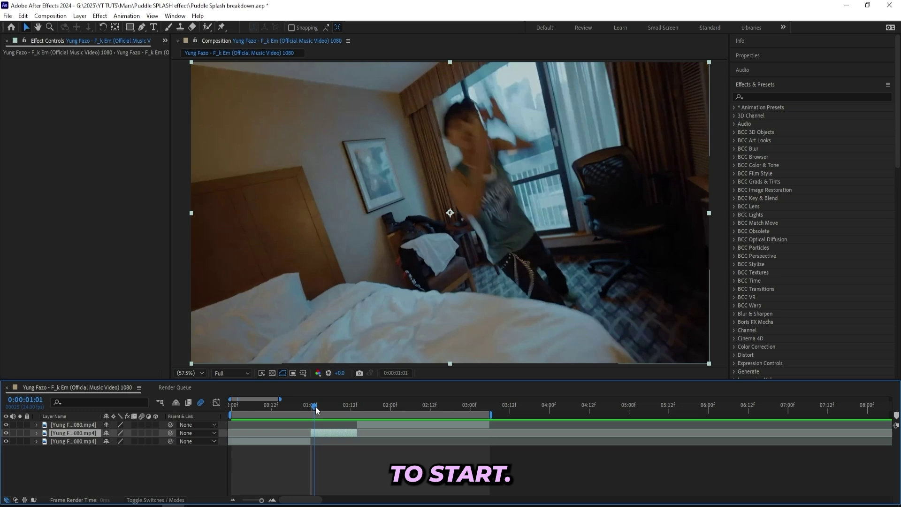
- Add a new adjustment layer and place it above all the video layers
right_click(269, 453)
mouse_move(302, 336)
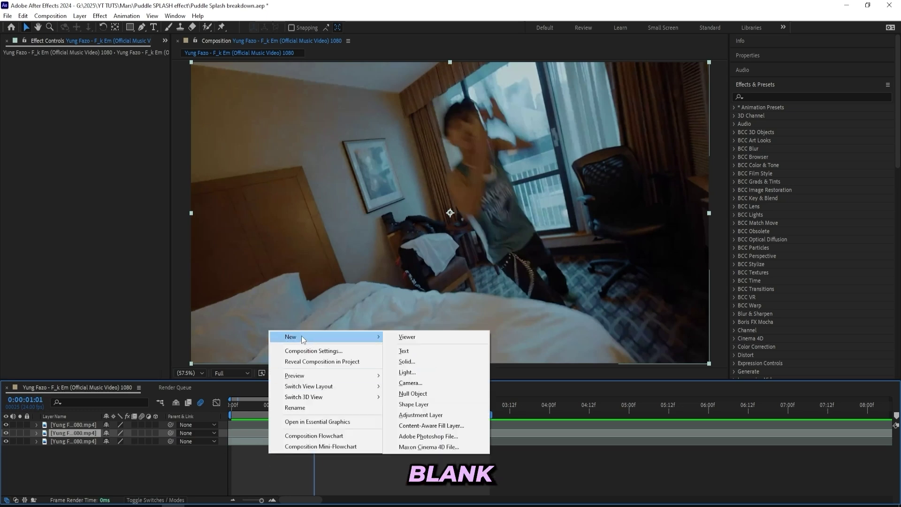
left_click(421, 415)
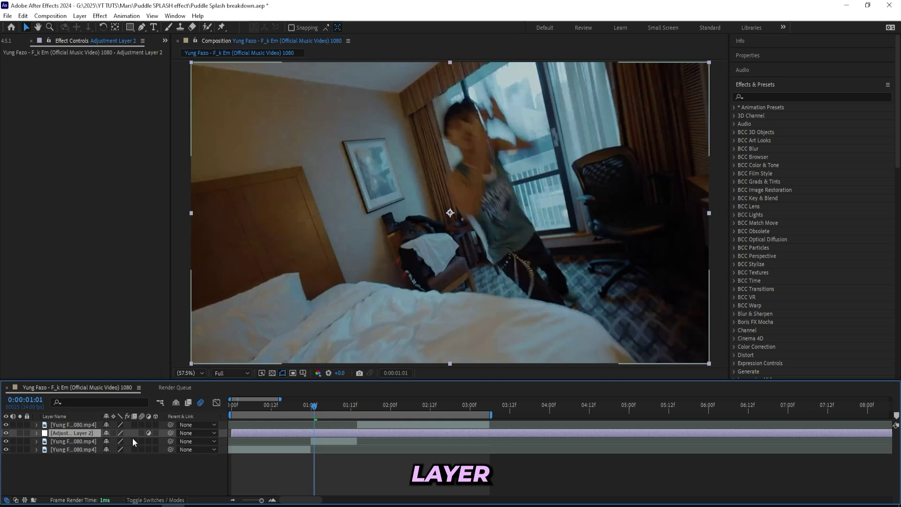
left_click_drag(81, 435, 81, 424)
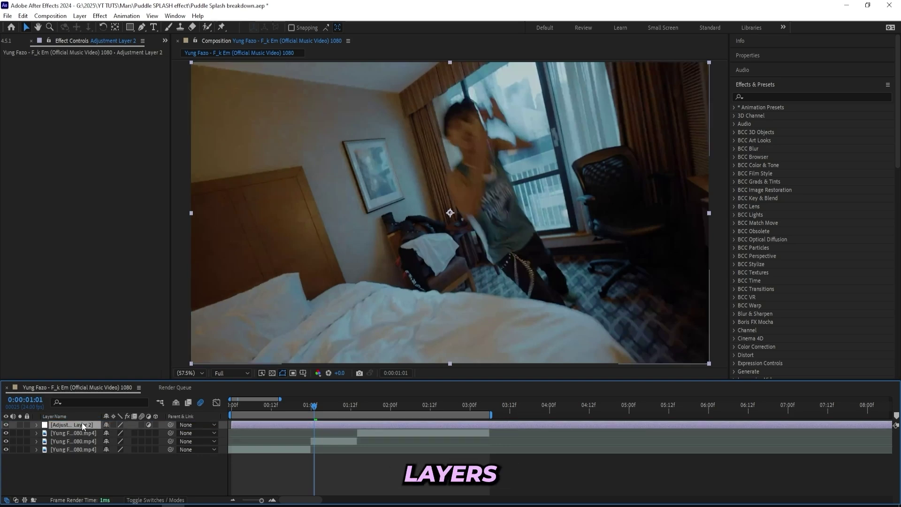
- Apply the Puddle Splash preset from the ULTIMATE VFX KIT user presets to the adjustment layer at 0:00:01:00
left_click_drag(316, 408, 310, 408)
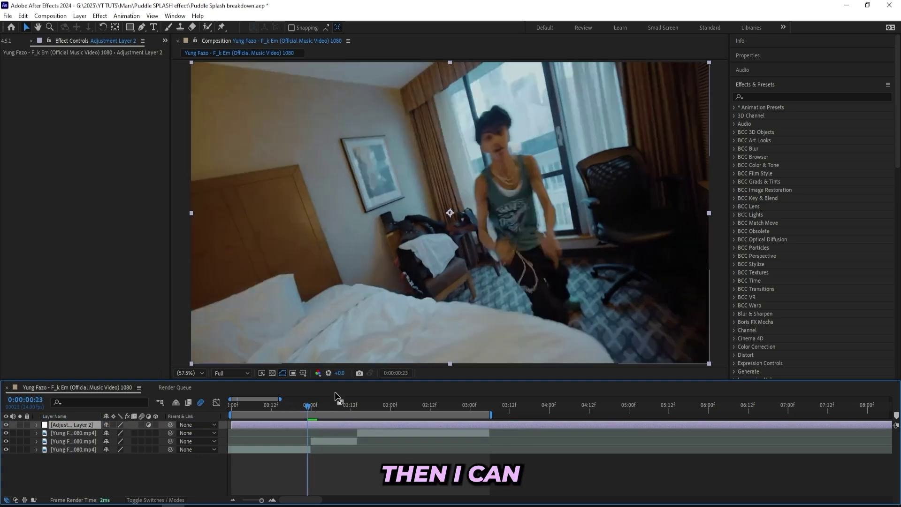
left_click(734, 107)
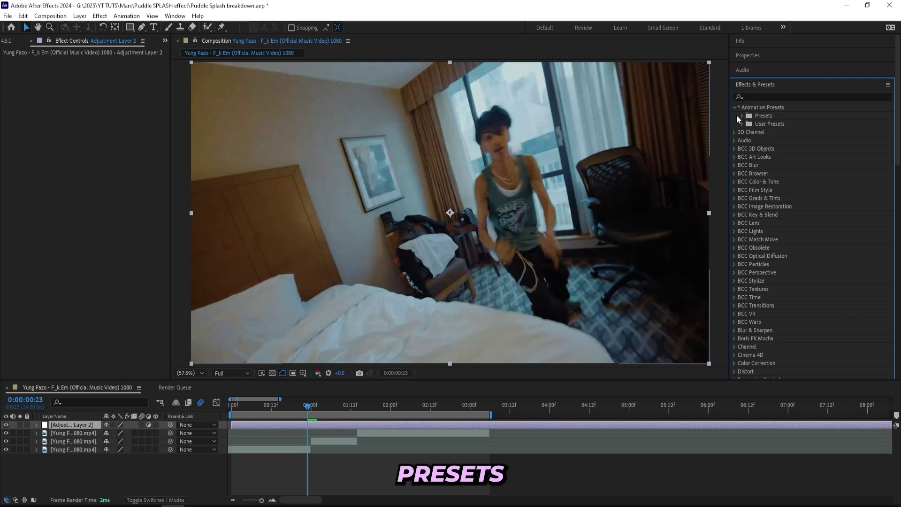
left_click(741, 124)
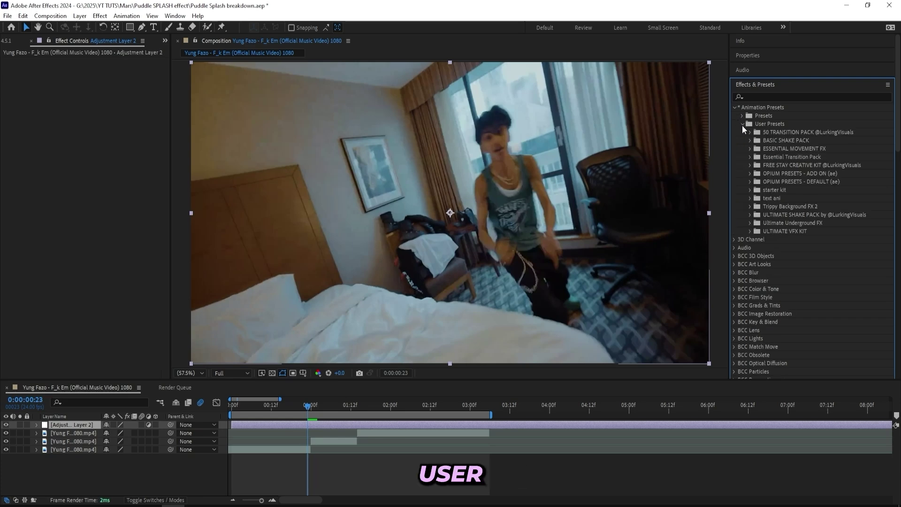
left_click(750, 230)
scroll(810, 223, "down", 4)
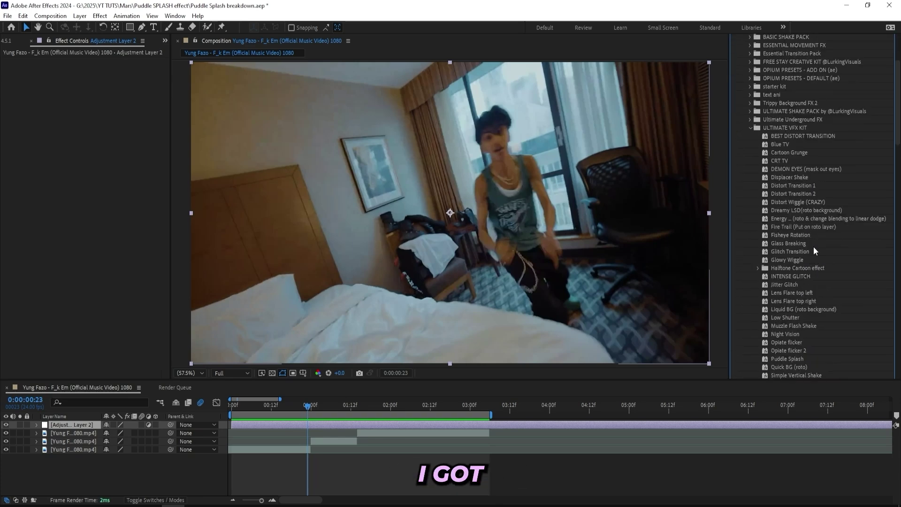
scroll(812, 202, "down", 6)
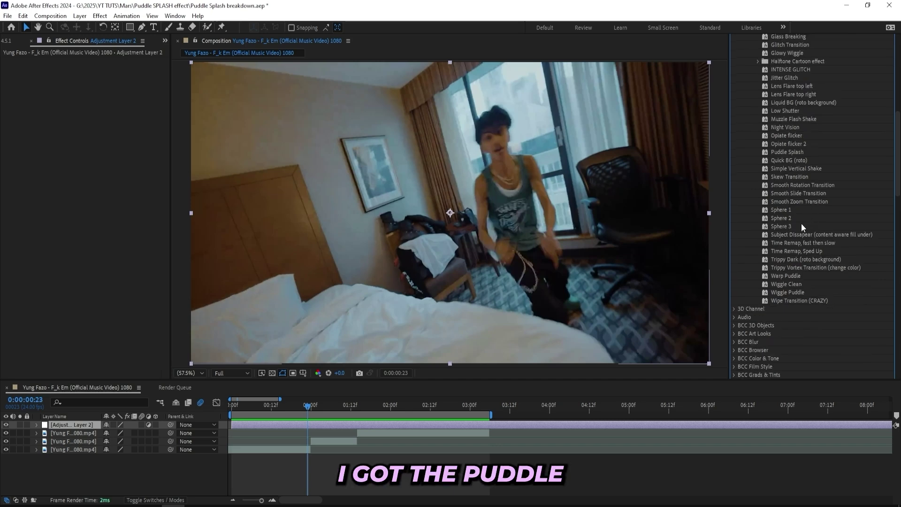
left_click_drag(792, 187, 734, 223)
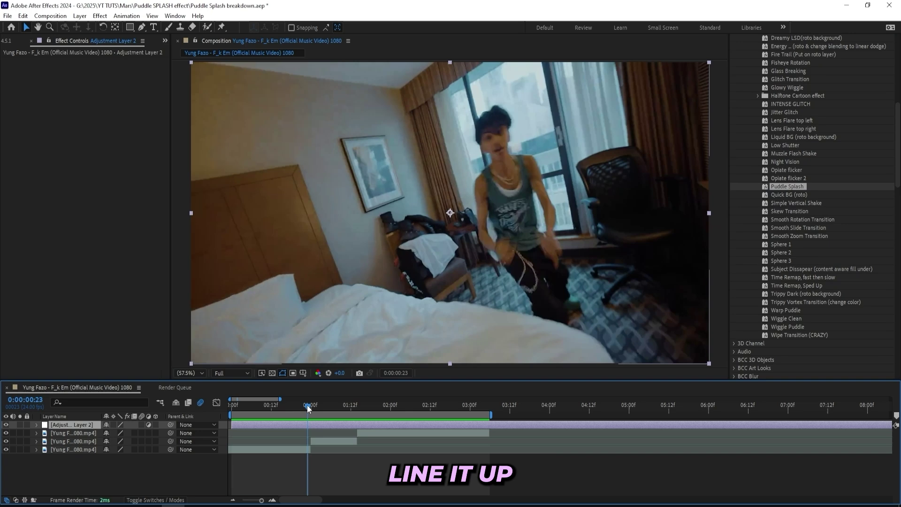
left_click_drag(309, 406, 311, 405)
left_click_drag(781, 187, 319, 425)
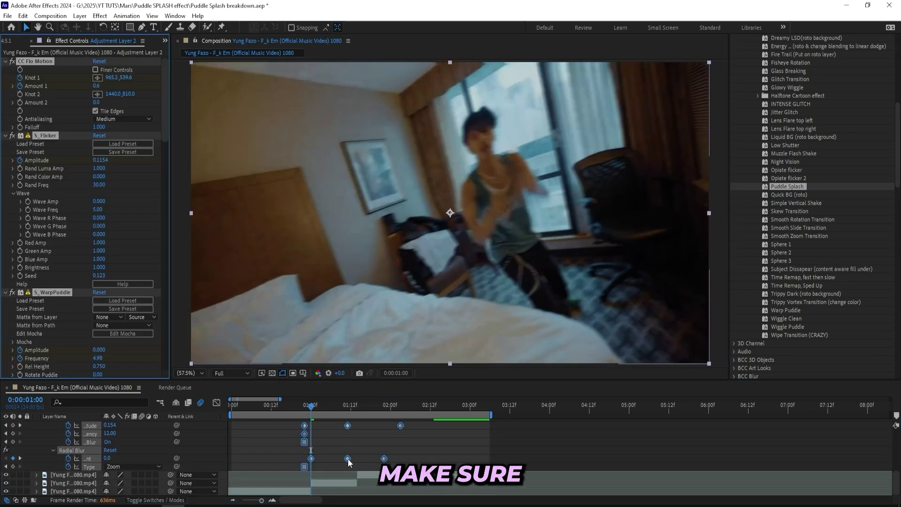
- Shift the preset's keyframes so the middle ones line up with the clip cut at 0:00:01:14, and collapse the layer's properties
left_click_drag(347, 458, 356, 458)
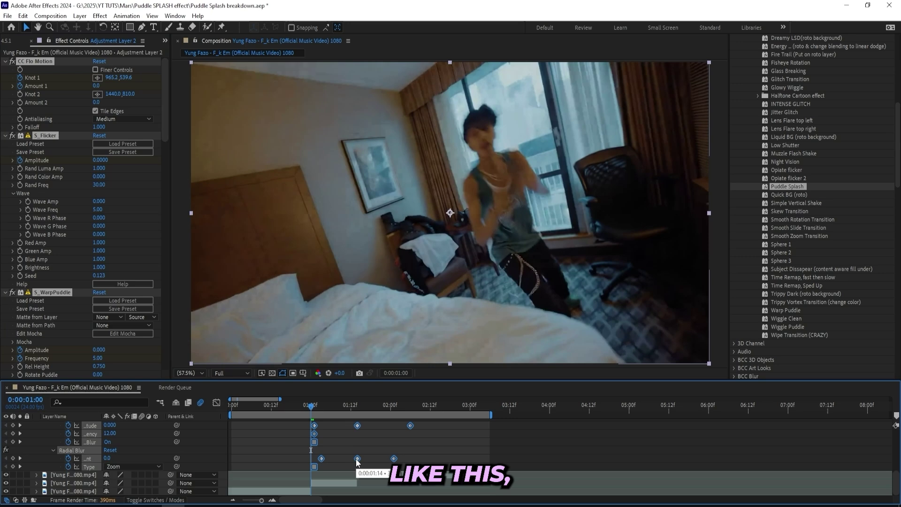
key("u")
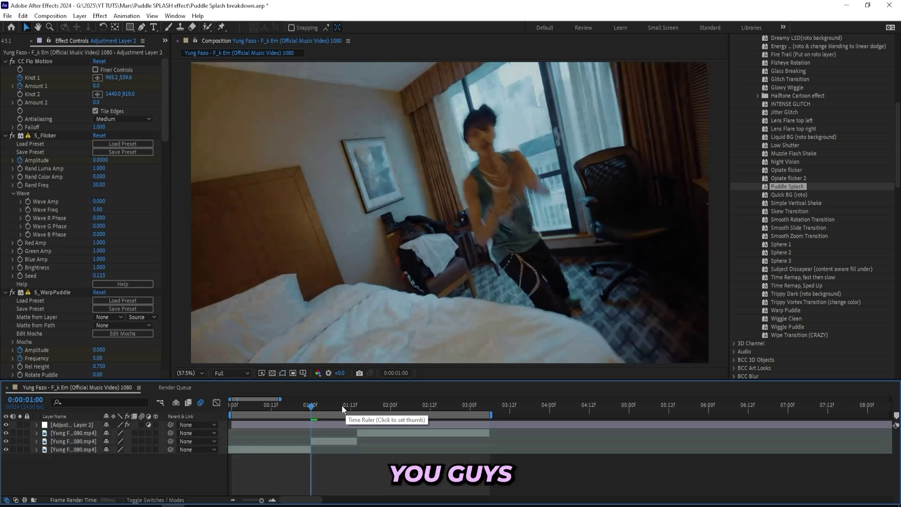
- Preview the Puddle Splash transition from about 0:00:00:09 through the cut into the second scene
key("space")
left_click(259, 404)
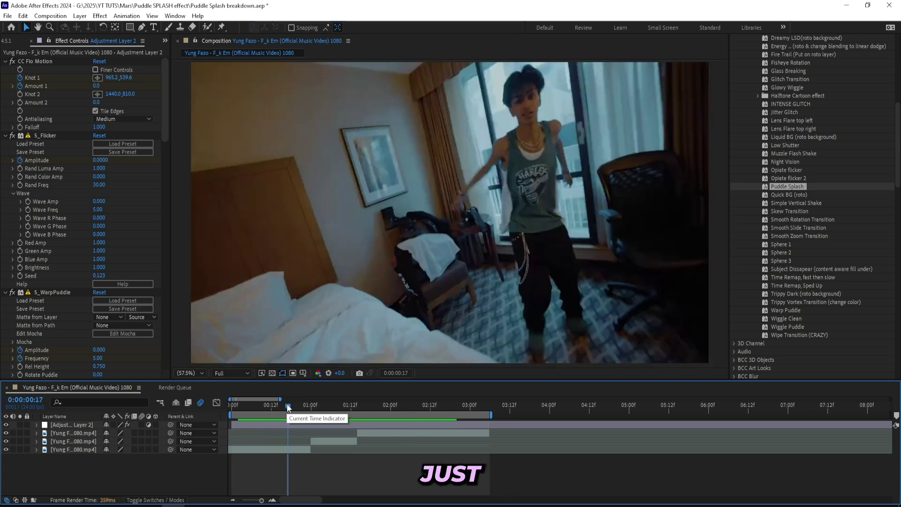
left_click(292, 407)
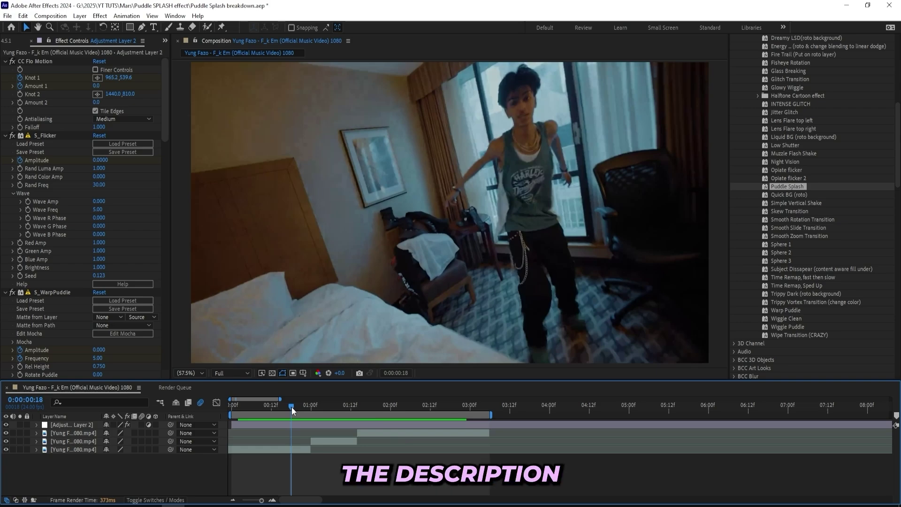
left_click_drag(292, 407, 261, 405)
key("space")
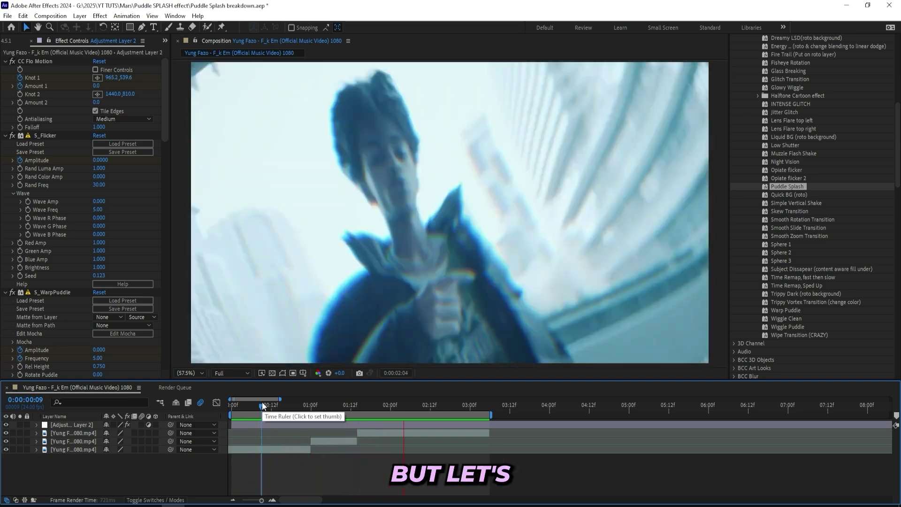
key("space")
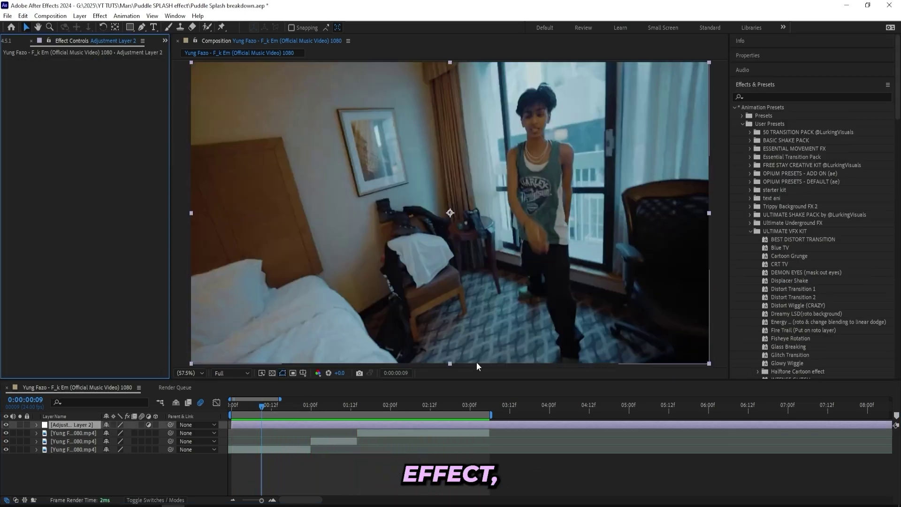
- Apply CC Flo Motion to the adjustment layer and move Knot 1 to the frame's centre at 960.0, 539.6
left_click(762, 96)
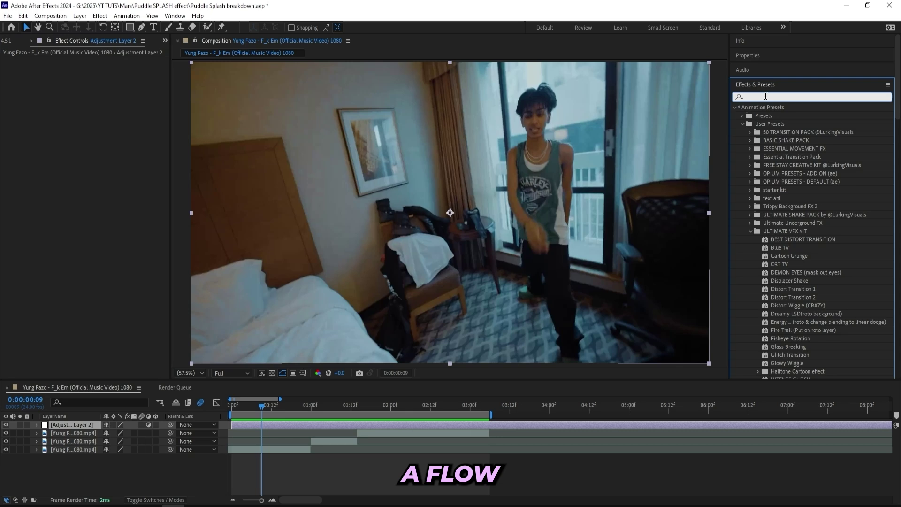
type("flo mot")
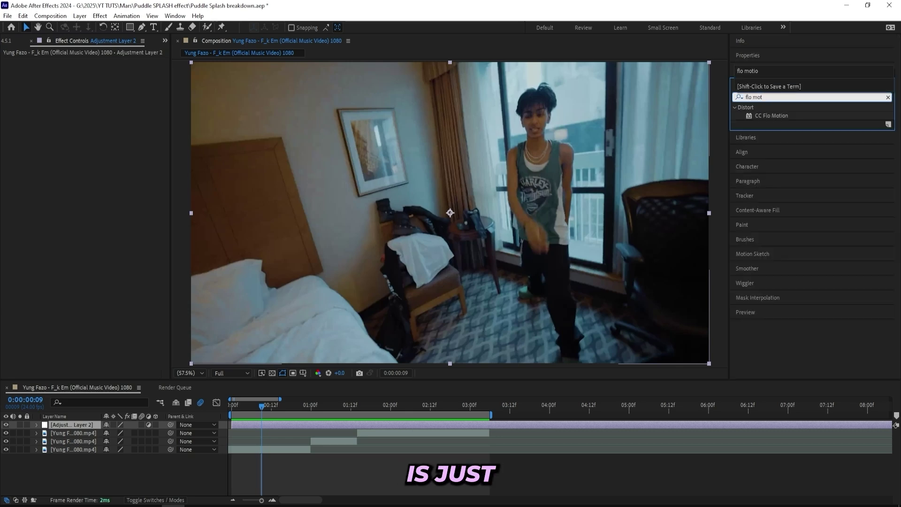
key("Return")
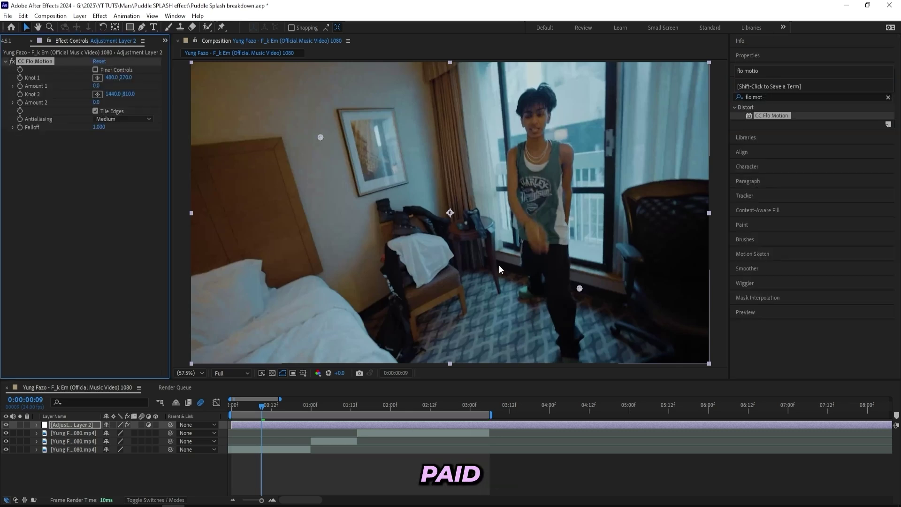
left_click_drag(321, 137, 452, 215)
- Animate CC Flo Motion's Amount 1 from 0 at 0:00:01:00 to 56 at the clip cut, 0:00:01:14
left_click_drag(282, 408, 314, 420)
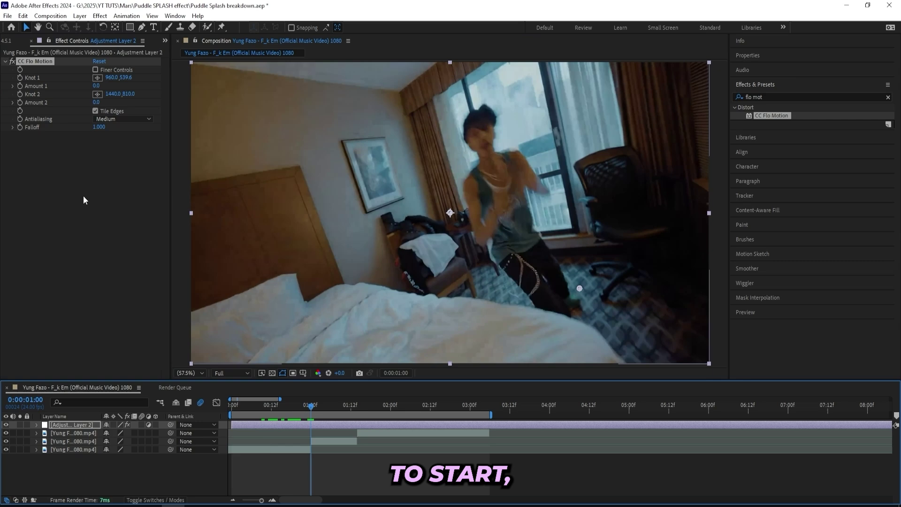
left_click(20, 87)
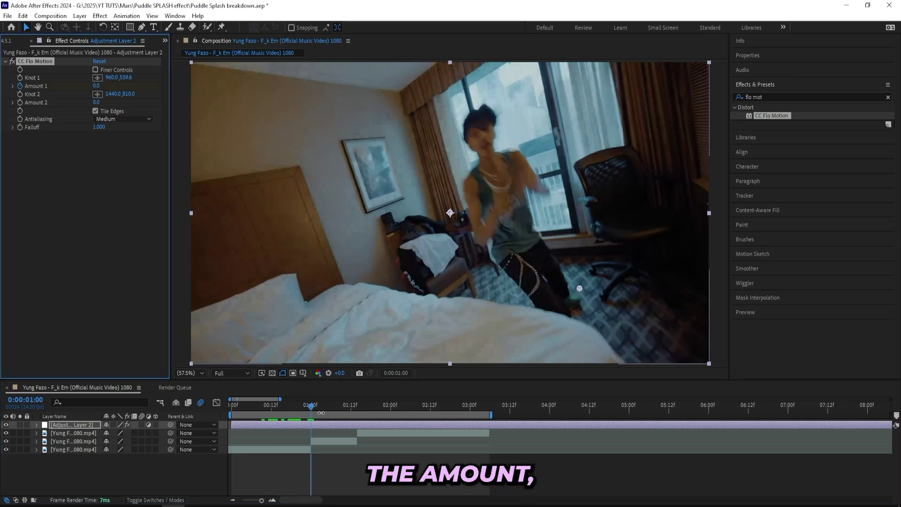
left_click_drag(321, 412, 357, 413)
left_click_drag(96, 86, 125, 87)
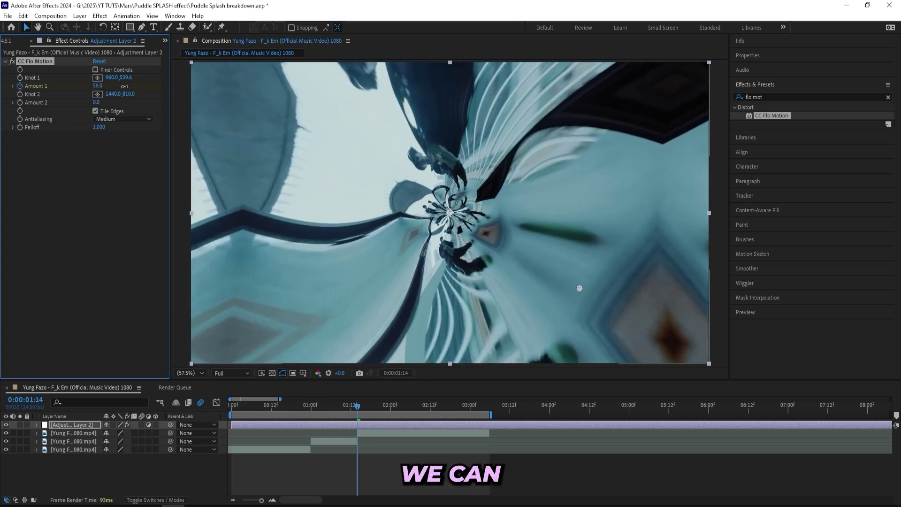
left_click(96, 70)
left_click(97, 70)
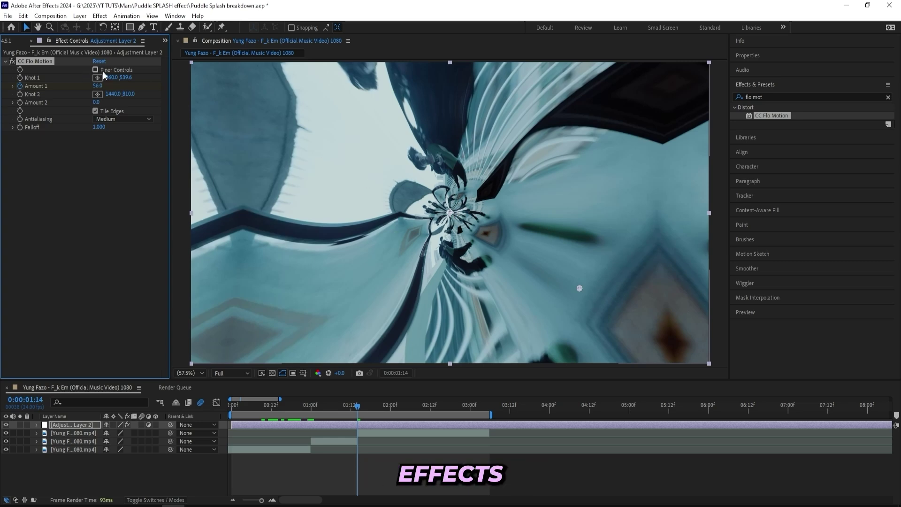
- Bring Amount 1 back to 0 with a keyframe at 0:00:02:08
left_click_drag(358, 406, 419, 410)
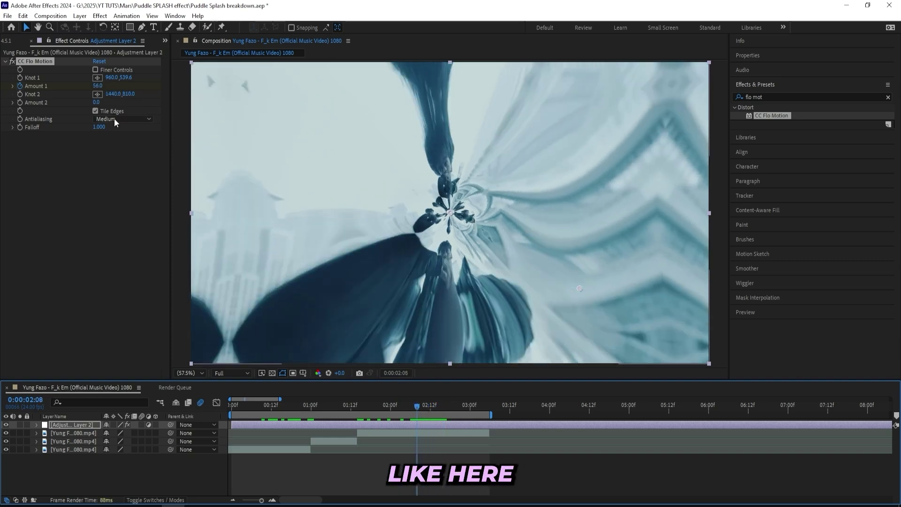
left_click(98, 86)
type("0")
key("Return")
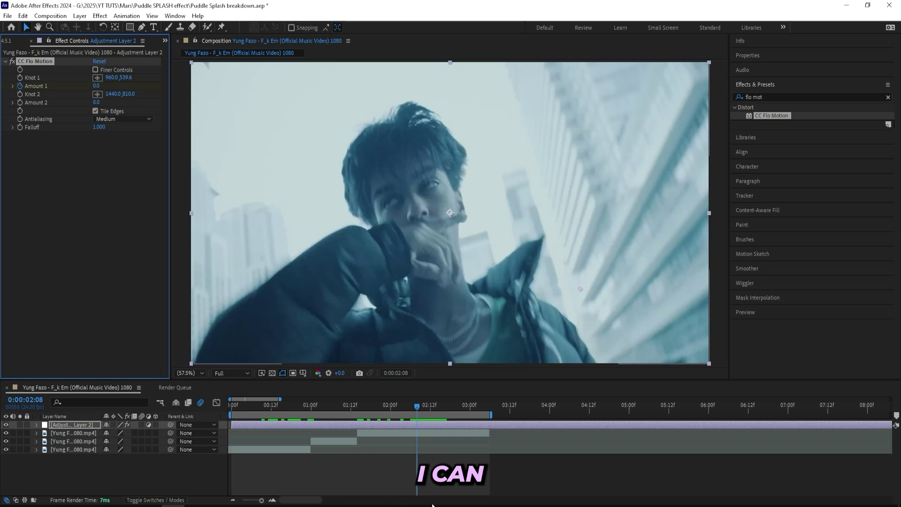
- Reveal the adjustment layer's three Amount 1 keyframes and apply Easy Ease to all of them
key("u")
left_click_drag(439, 440, 281, 443)
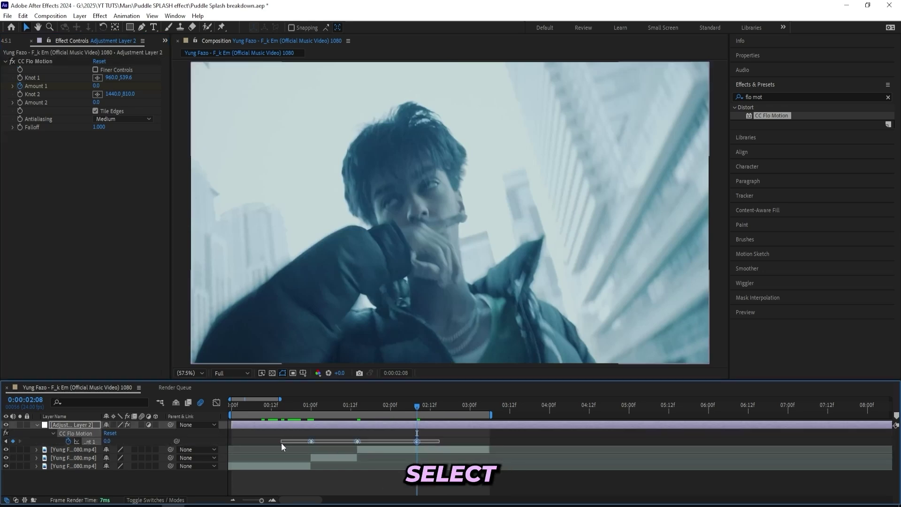
key("F9")
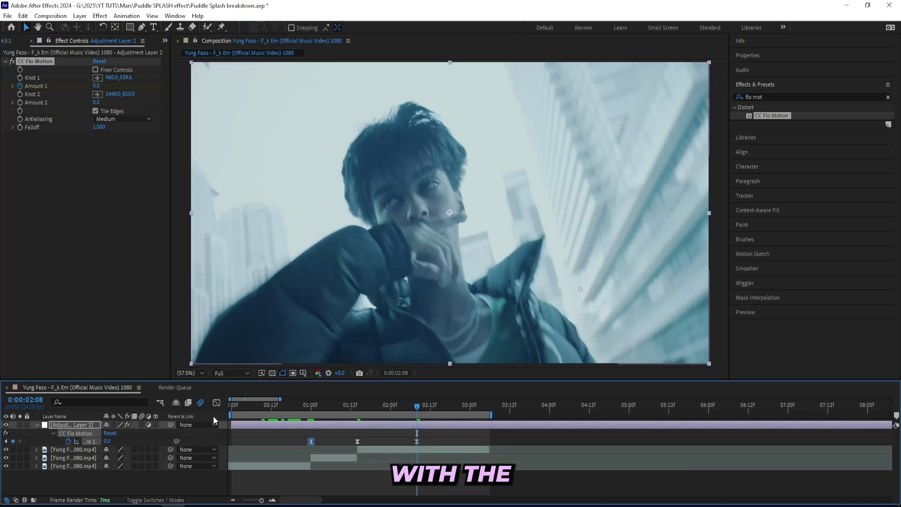
- Show the Amount 1 value graph and shape its curve into a sharp peak at the middle keyframe
left_click(217, 403)
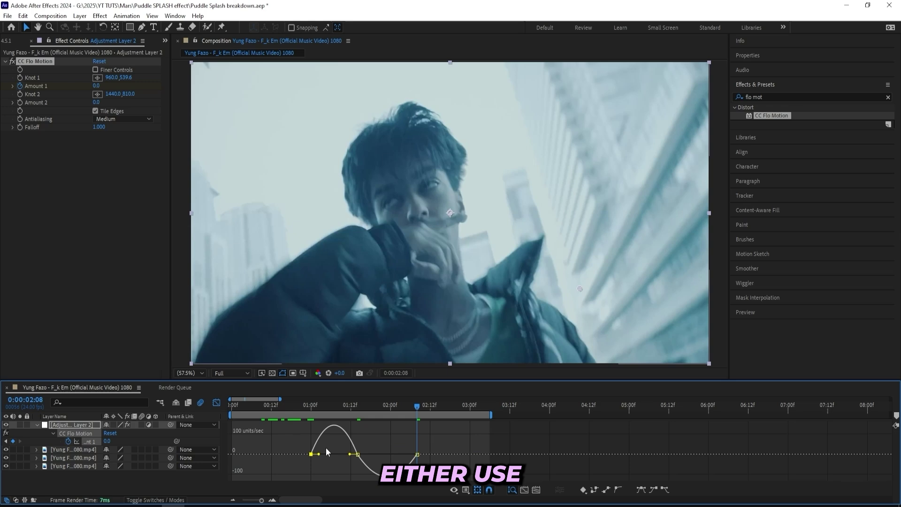
left_click(466, 490)
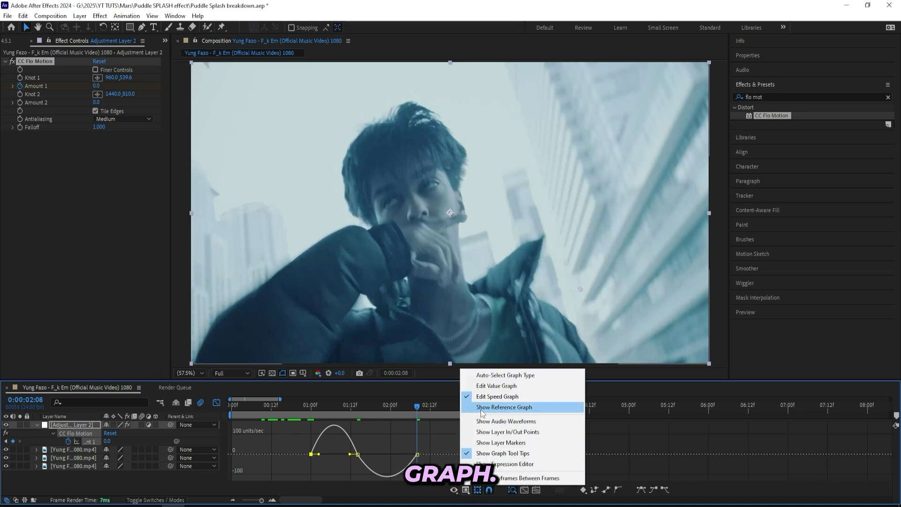
left_click(432, 386)
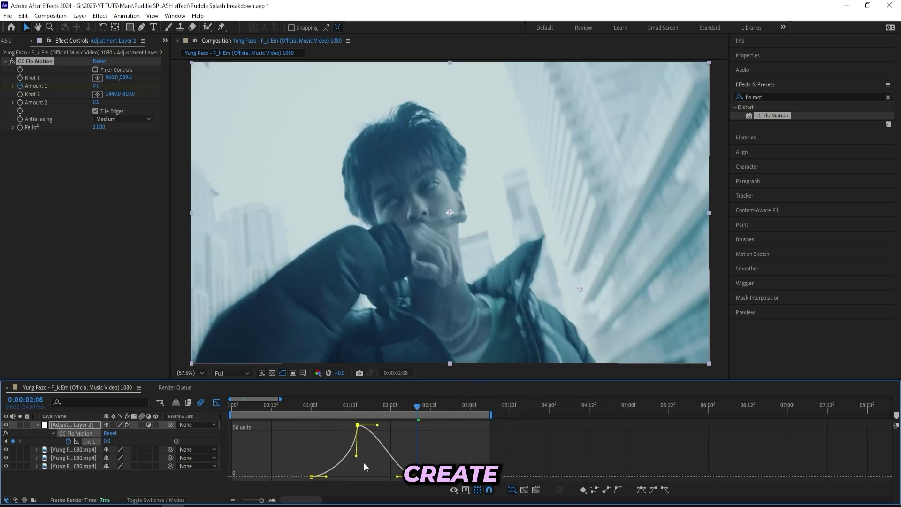
left_click_drag(326, 477, 356, 469)
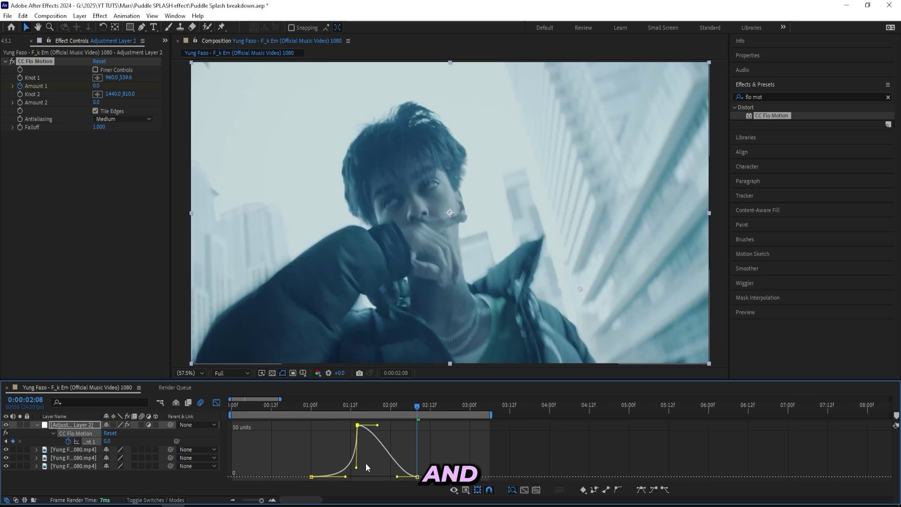
left_click_drag(377, 425, 362, 475)
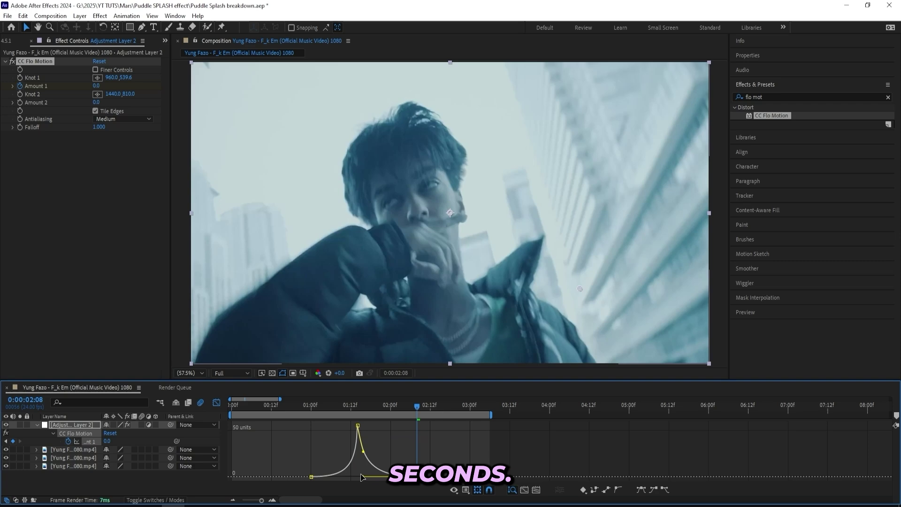
- Scrub through the transition and pull in the peak keyframe's outgoing handle to steepen the falloff after the cut
left_click(308, 406)
left_click_drag(309, 410, 391, 415)
left_click_drag(363, 451, 350, 459)
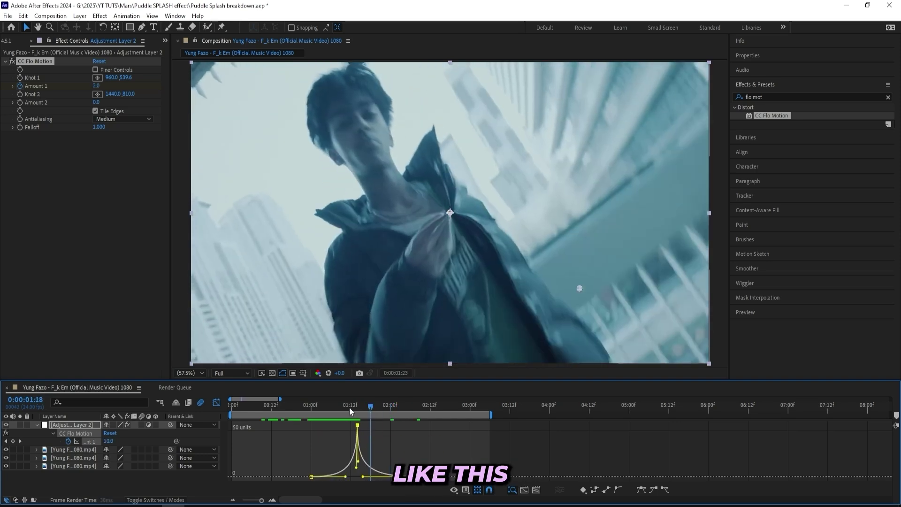
- Leave the graph view, return to 0:00:01:00, find S_WarpPuddle and apply it to the adjustment layer
left_click_drag(349, 407, 314, 418)
key("shift+F3")
left_click(769, 98)
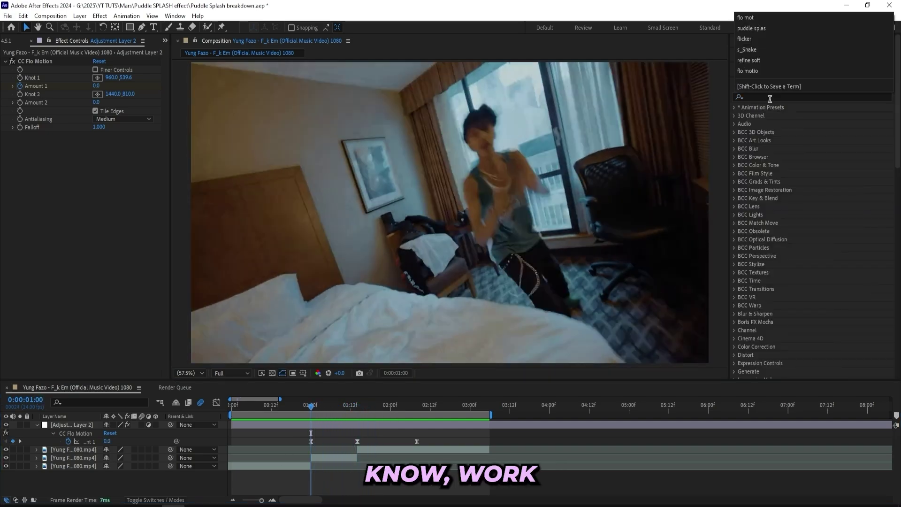
left_click(770, 99)
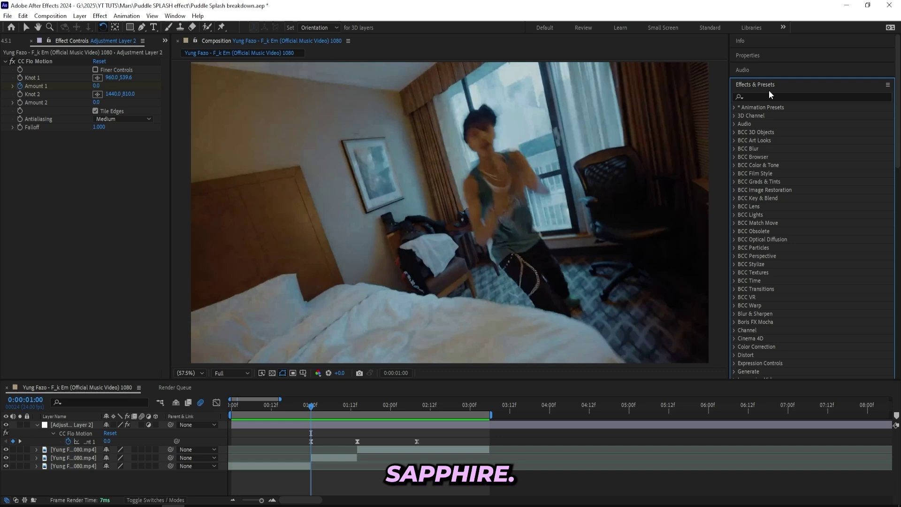
type("warppu")
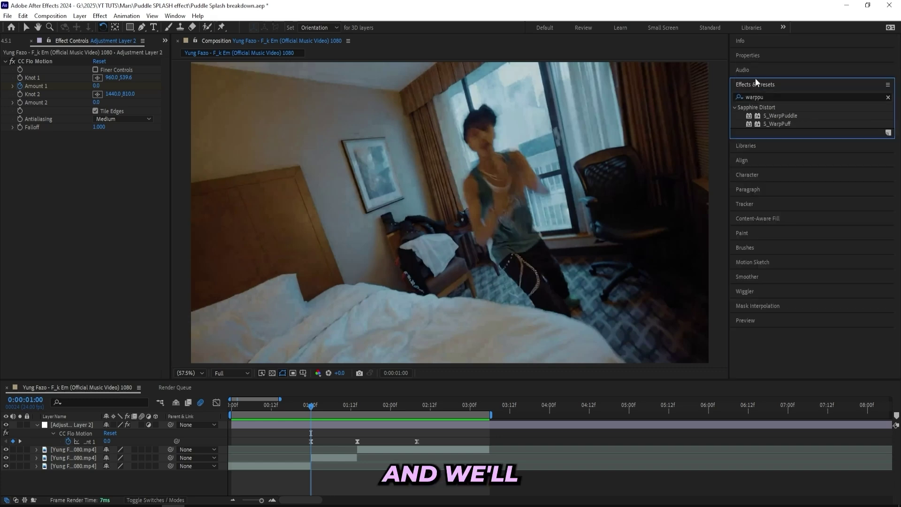
left_click_drag(788, 116, 321, 424)
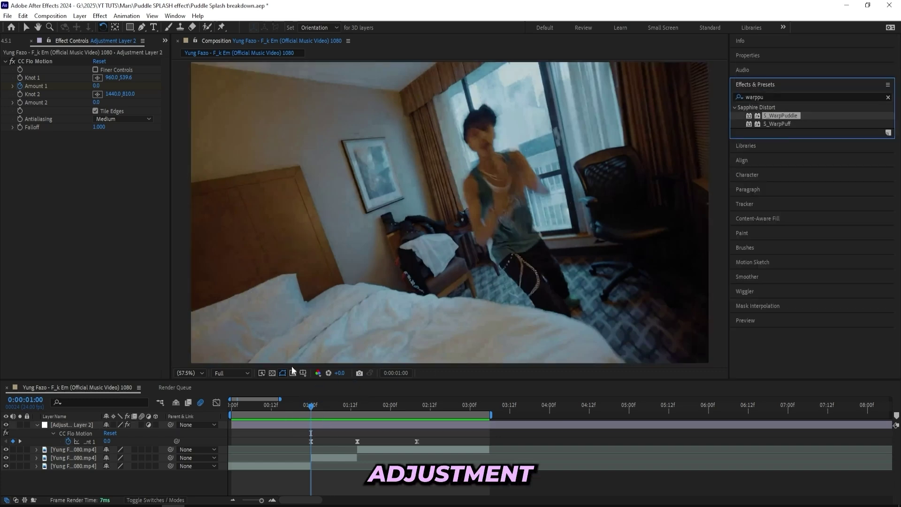
- Set S_WarpPuddle's Amplitude to 0 and Frequency to 6, with a starting Amplitude keyframe at 0:00:01:00
left_click(99, 168)
type("0")
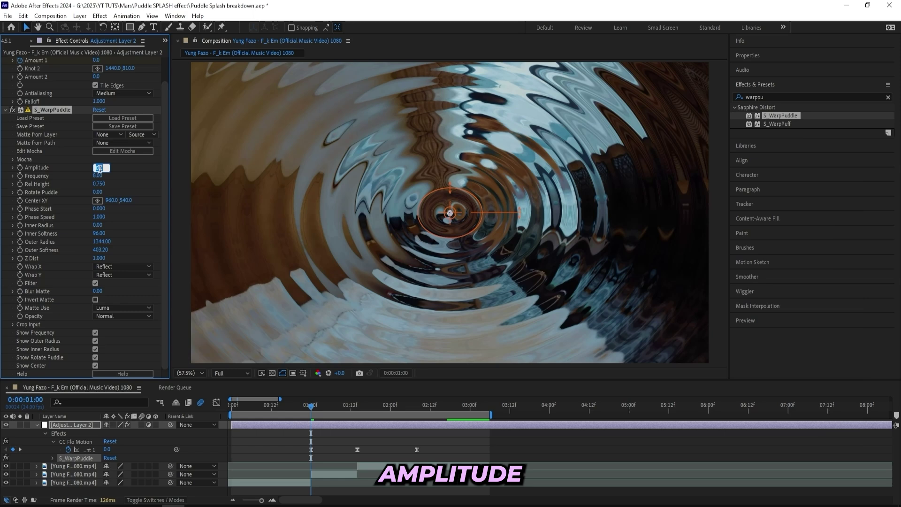
key("Tab")
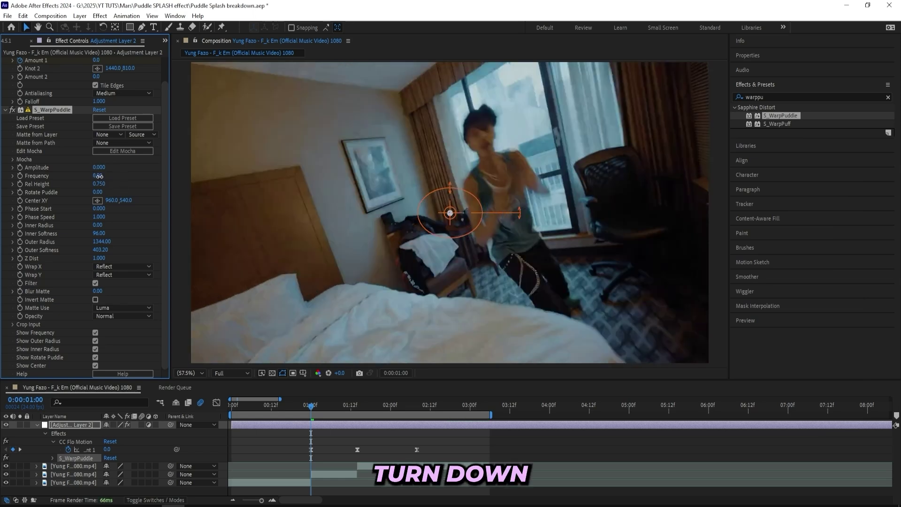
type("6")
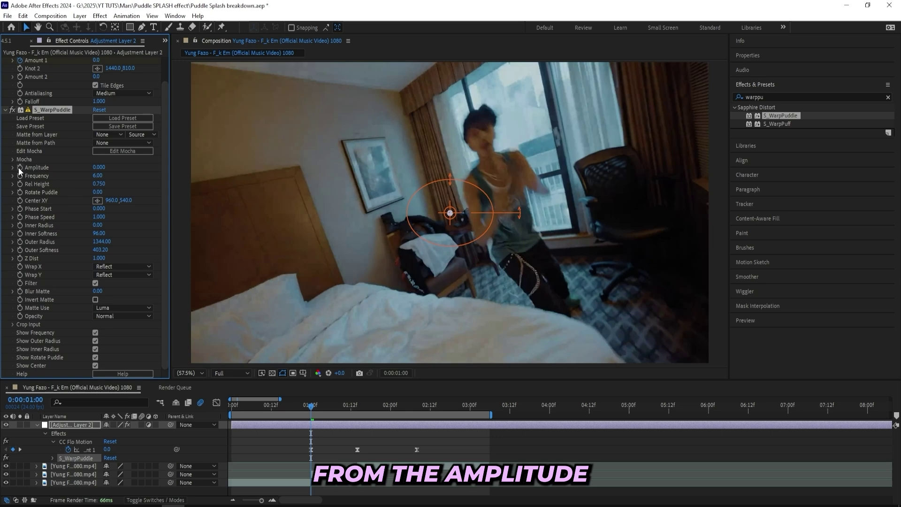
- Keyframe S_WarpPuddle's Amplitude at 0.150 at 0:00:01:13 and set its Rel Height to 1
left_click_drag(310, 405, 360, 416)
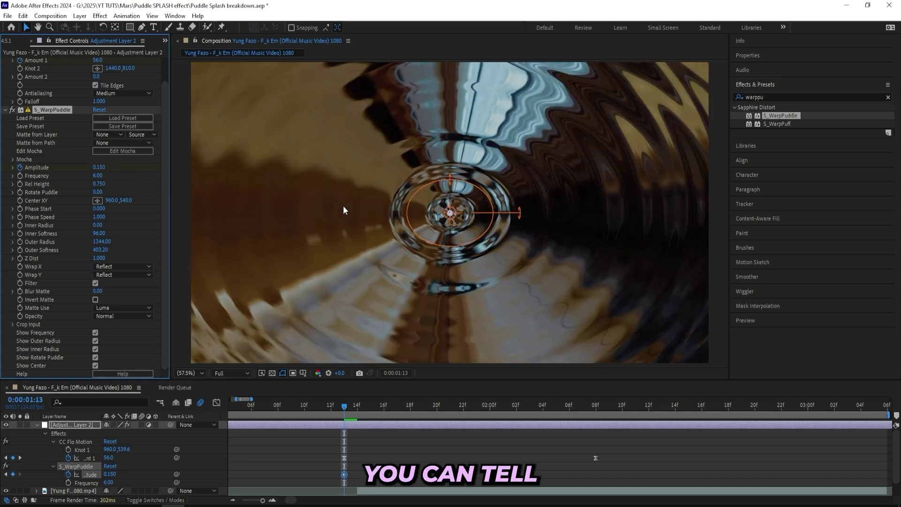
key("comma")
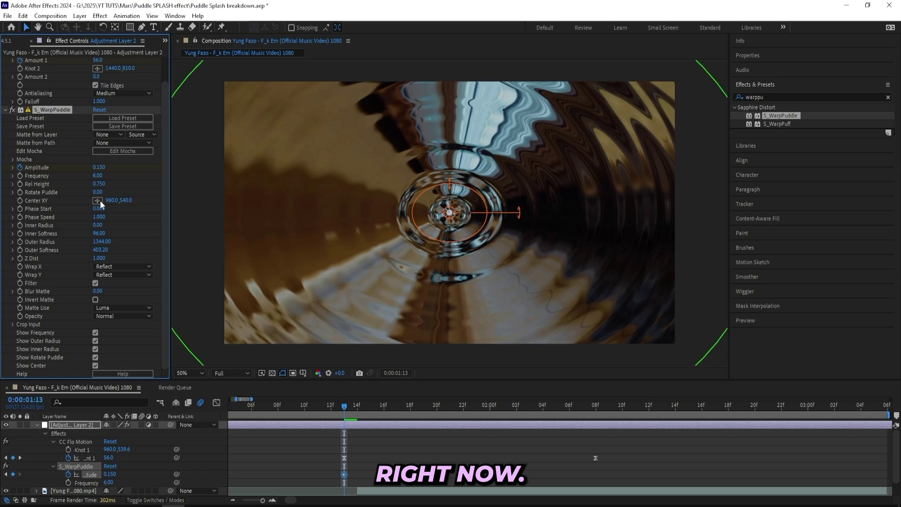
left_click_drag(97, 184, 107, 182)
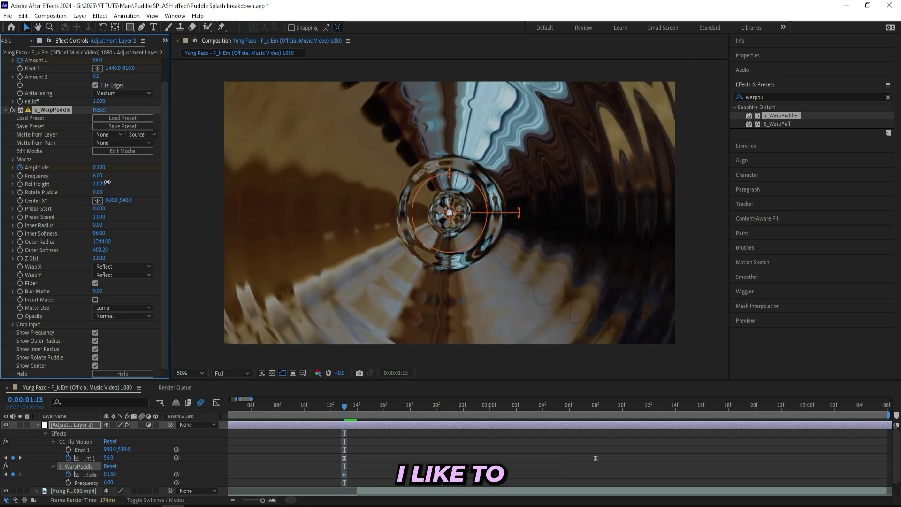
left_click(123, 181)
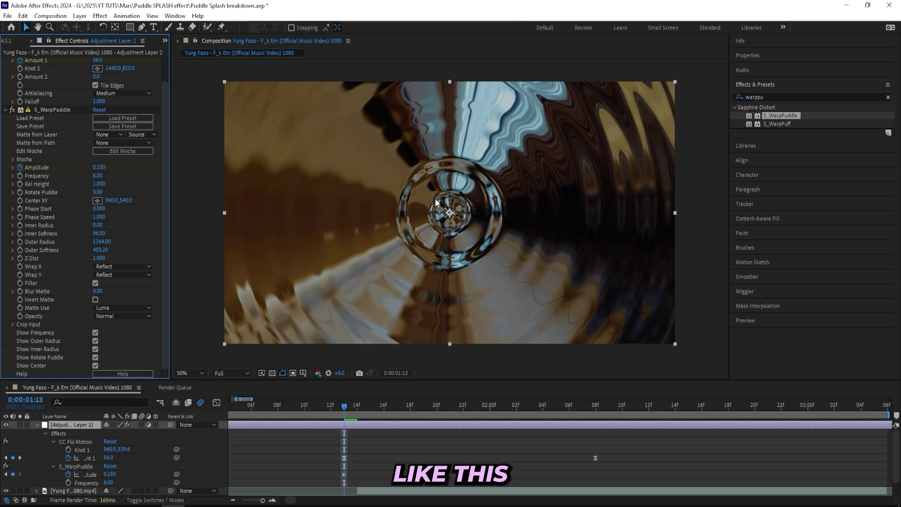
- Bring S_WarpPuddle's Amplitude back to 0 with a keyframe at 0:00:02:08
left_click_drag(344, 432, 594, 432)
left_click(98, 167)
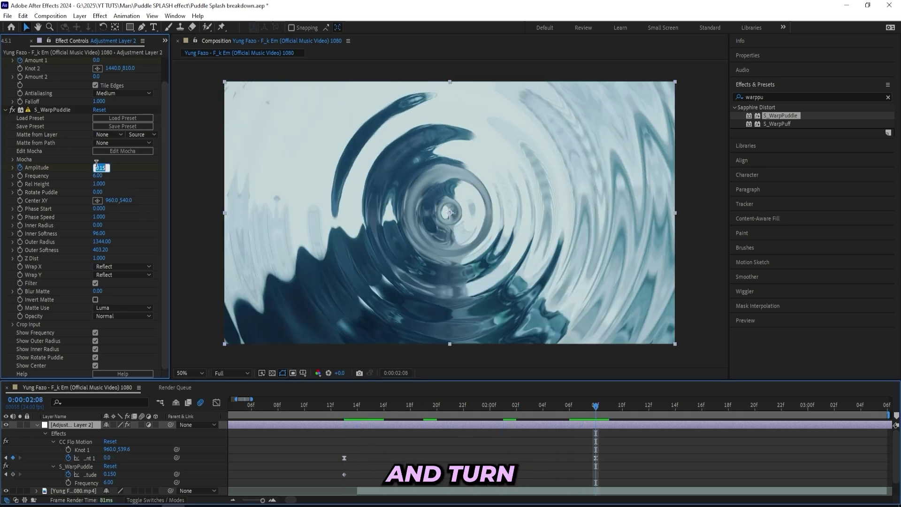
type("0")
key("Return")
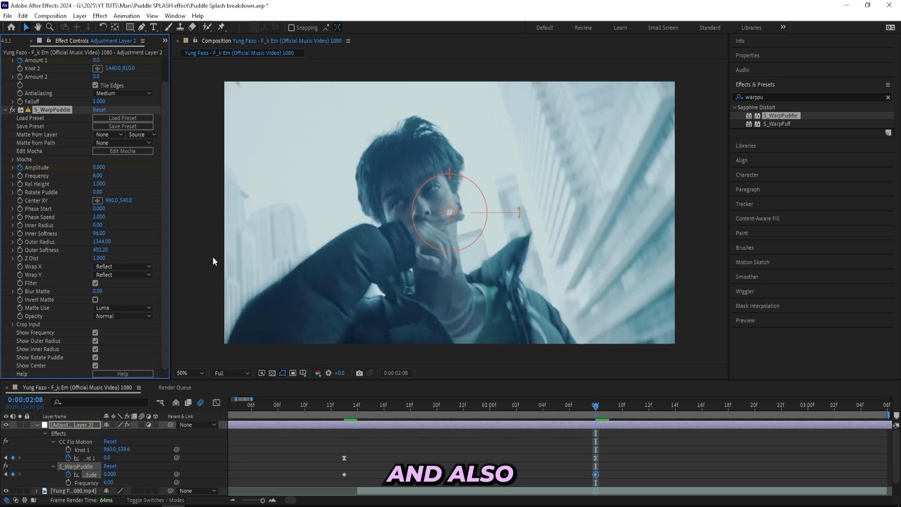
- Keyframe S_WarpPuddle's Frequency at 6 at 0:00:01:00 and at 1 at 0:00:02:08
left_click_drag(335, 442, 440, 415)
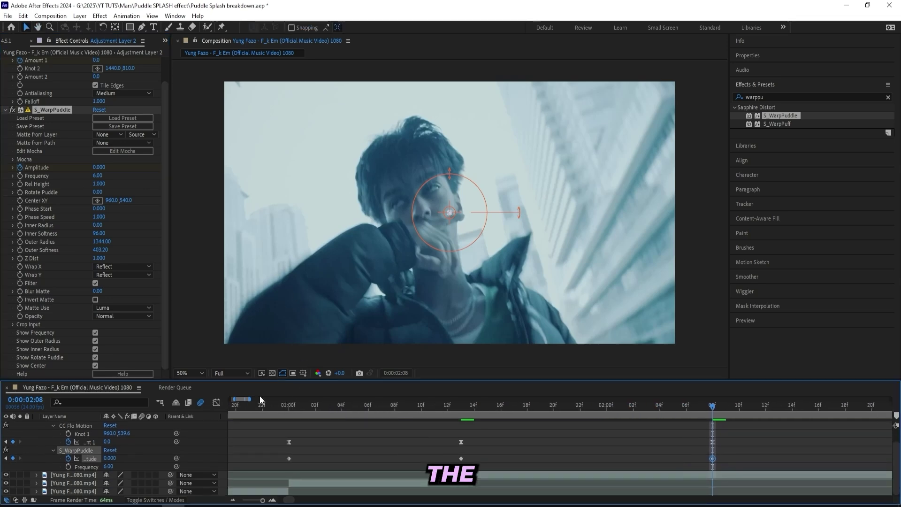
left_click(294, 404)
left_click(20, 175)
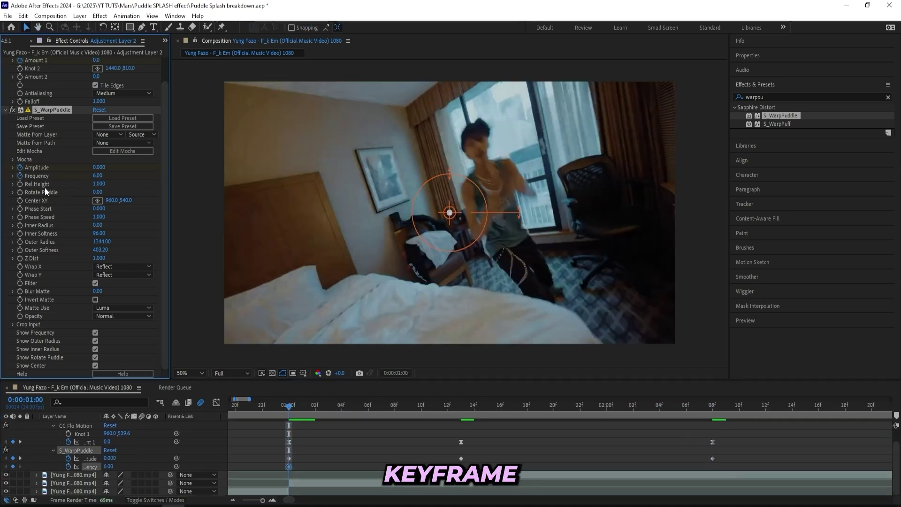
left_click_drag(295, 404, 703, 430)
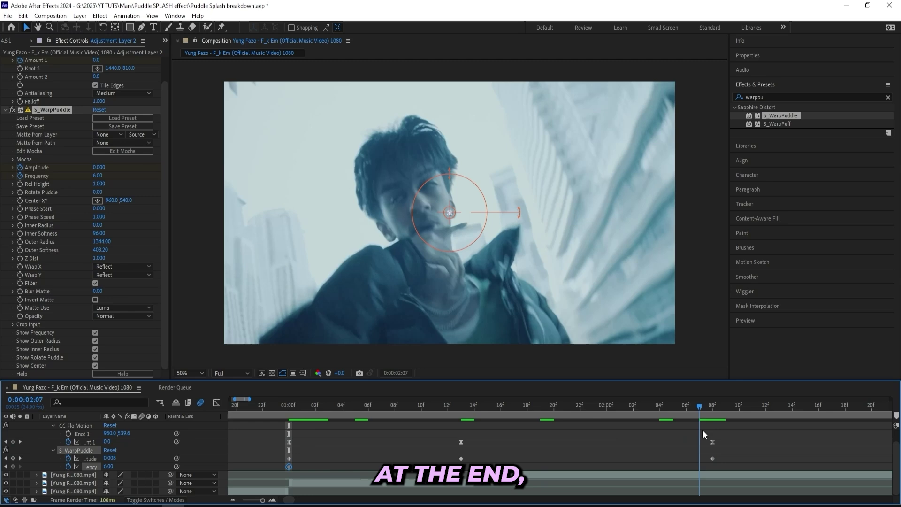
left_click(99, 176)
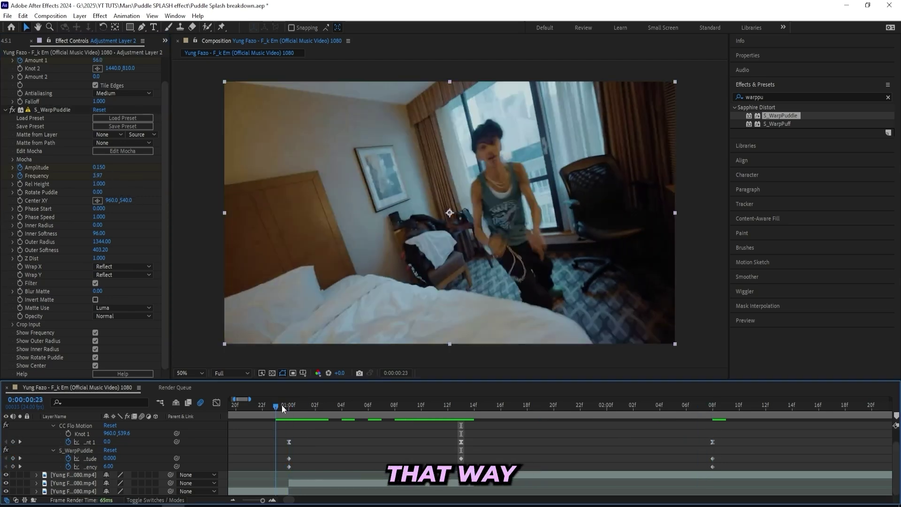
- Play back the puddle transition from just before the first keyframes and return to 0:00:01:00
key("space")
mouse_move(281, 404)
left_mouse_down()
mouse_move(411, 409)
mouse_move(289, 404)
left_mouse_up()
key("space")
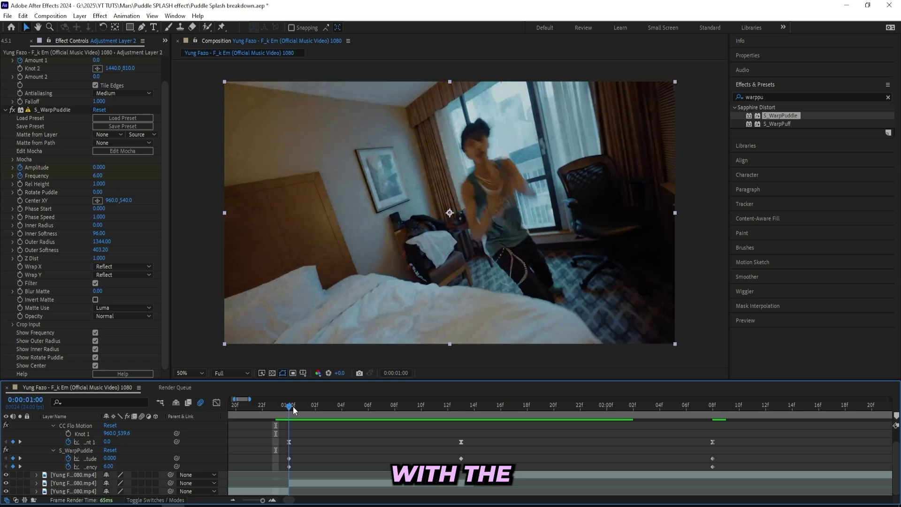
- Search the effects for "flicker" and apply Sapphire's S_Flicker to the adjustment layer
left_click(761, 96)
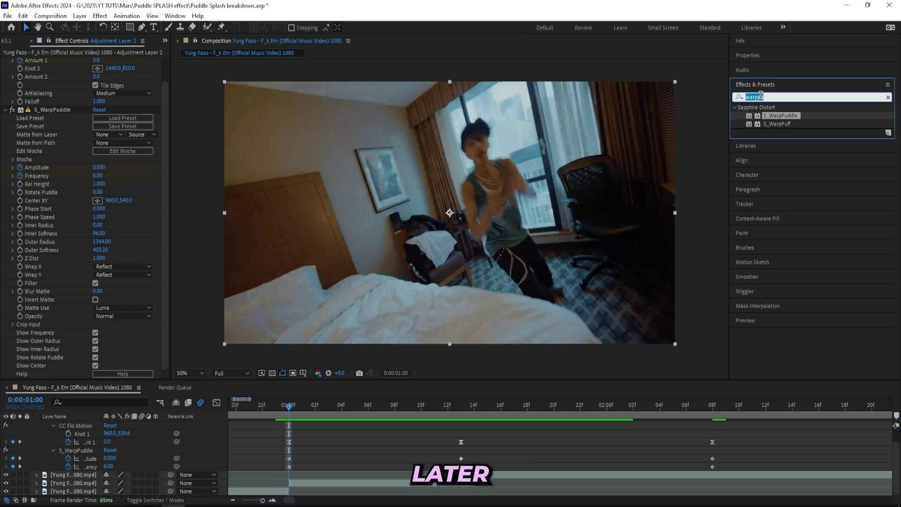
key("BackSpace")
type("flo")
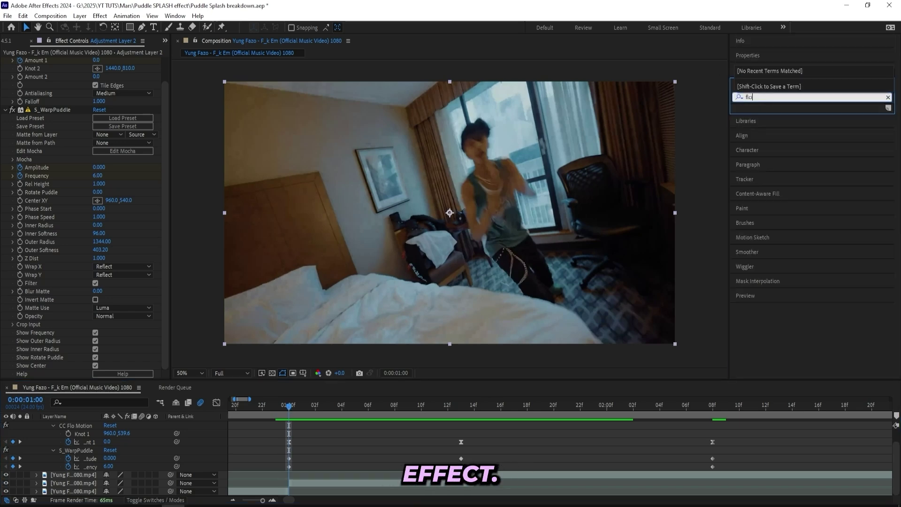
type("cker")
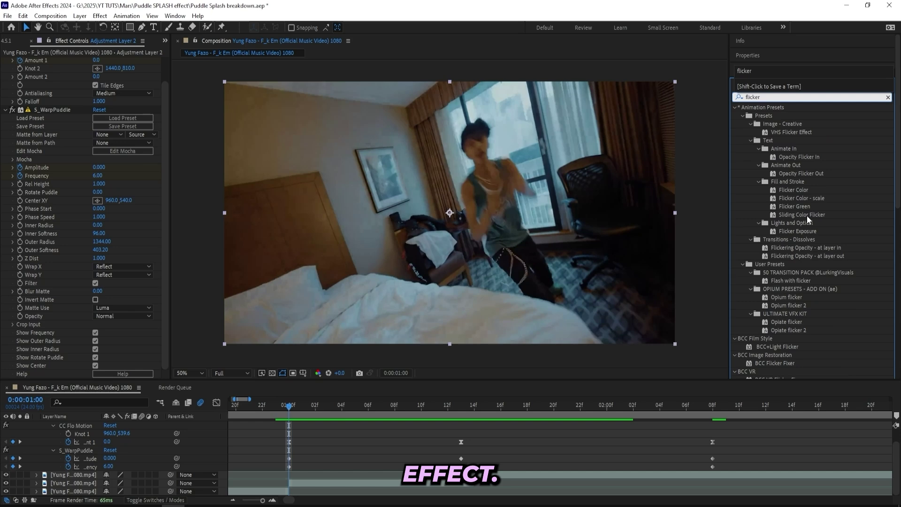
scroll(807, 216, "down", 6)
left_click_drag(770, 168, 268, 464)
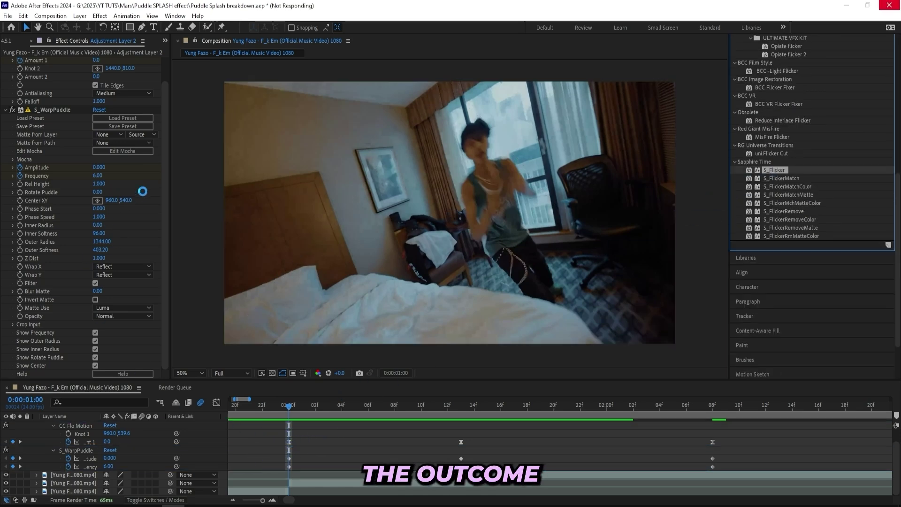
- Set S_Flicker's Amplitude to 0 and keyframe it at 0:00:01:00
left_click(106, 250)
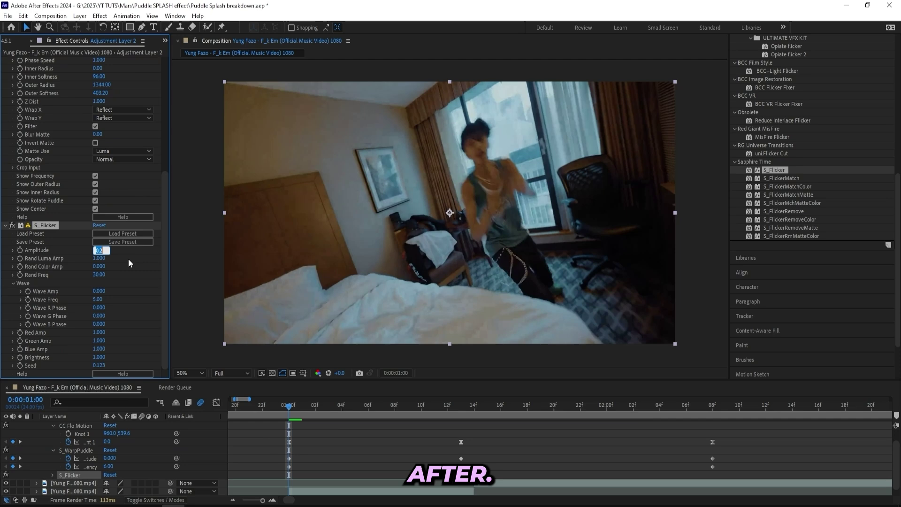
type("0")
key("Return")
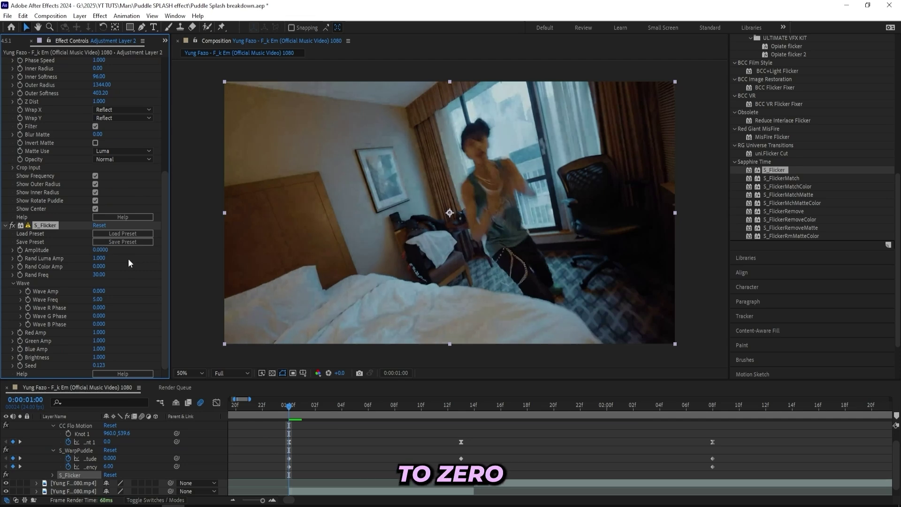
left_click(20, 250)
- Keyframe S_Flicker's Amplitude at 1 at 0:00:01:13 and back to 0 at 0:00:02:08
left_click_drag(289, 405, 712, 419)
left_click(105, 250)
type("1")
left_click(127, 261)
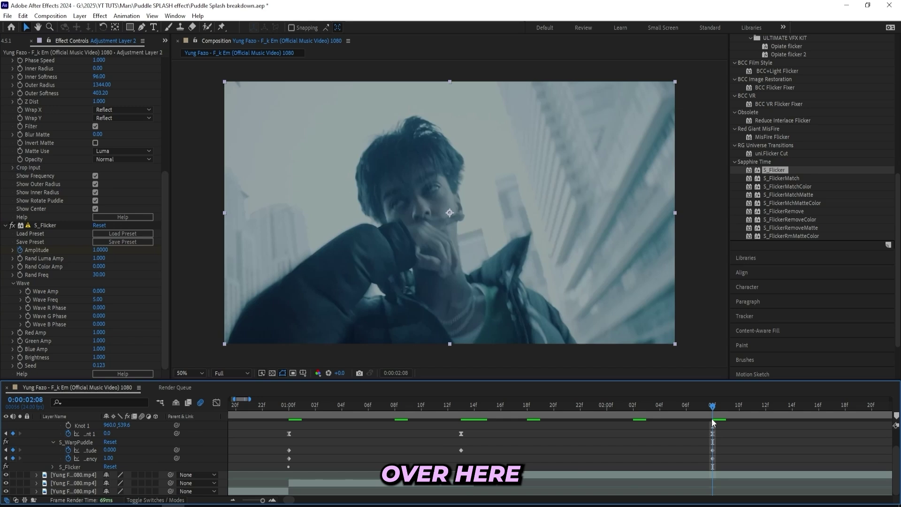
left_click(101, 250)
key("Return")
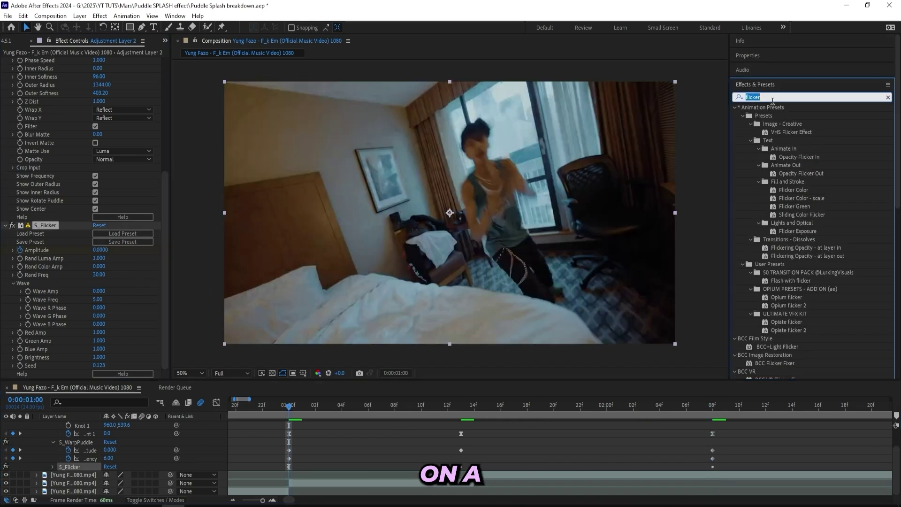
- Apply S_DistortChroma to the adjustment layer and keyframe its Amount at 0 at 0:00:01:00
type("distortch")
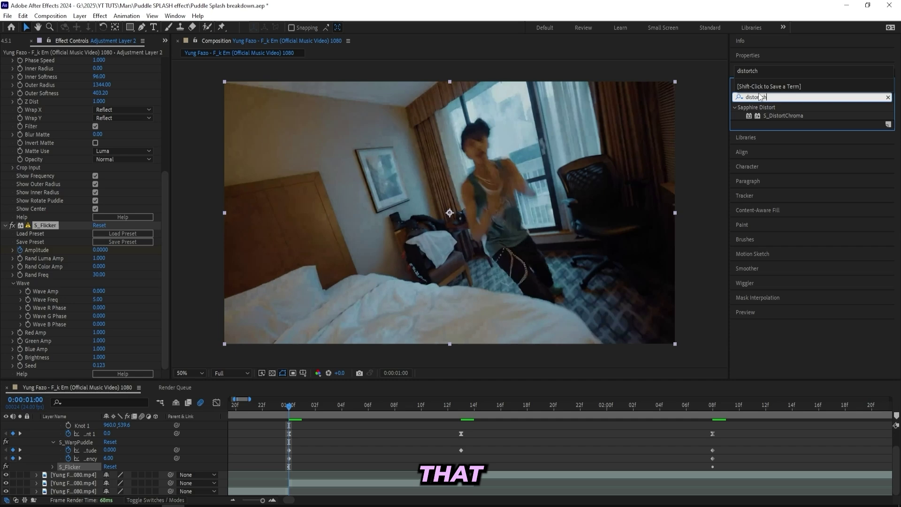
left_click_drag(783, 115, 508, 248)
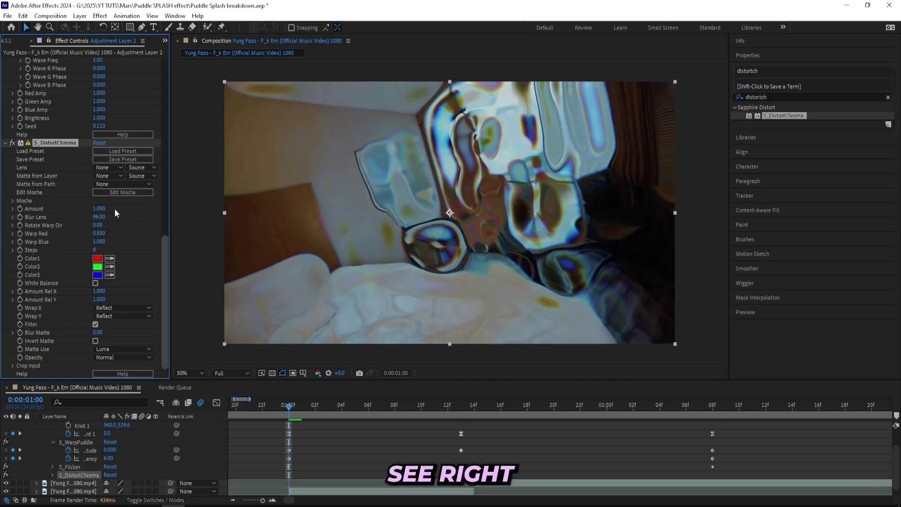
left_click_drag(103, 209, 103, 208)
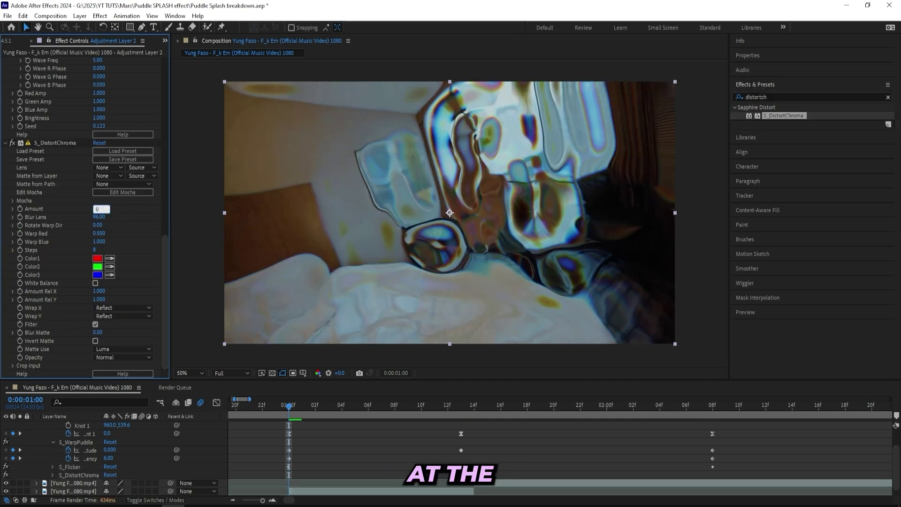
key("Return")
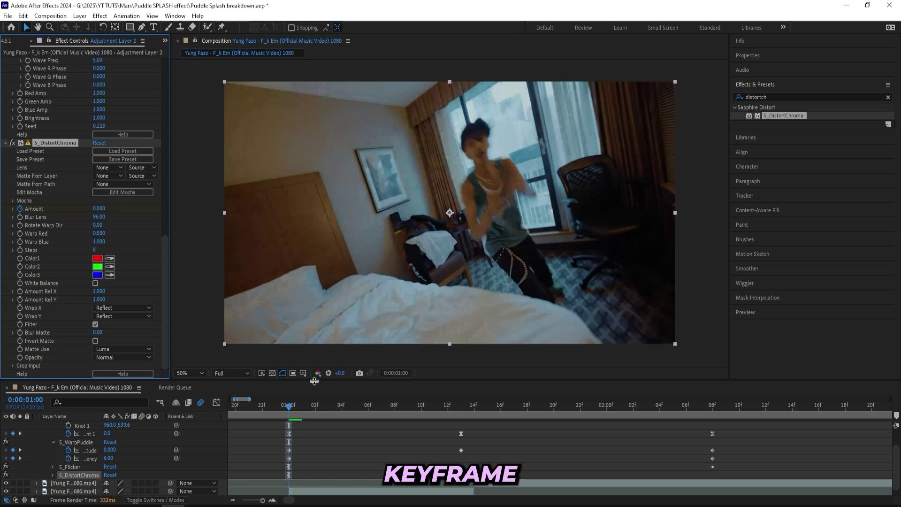
- Keyframe S_DistortChroma's Amount at 0.670 at 0:00:01:13 and at 0 at 0:00:02:08, then return to 0:00:01:00
left_click_drag(313, 409, 461, 411)
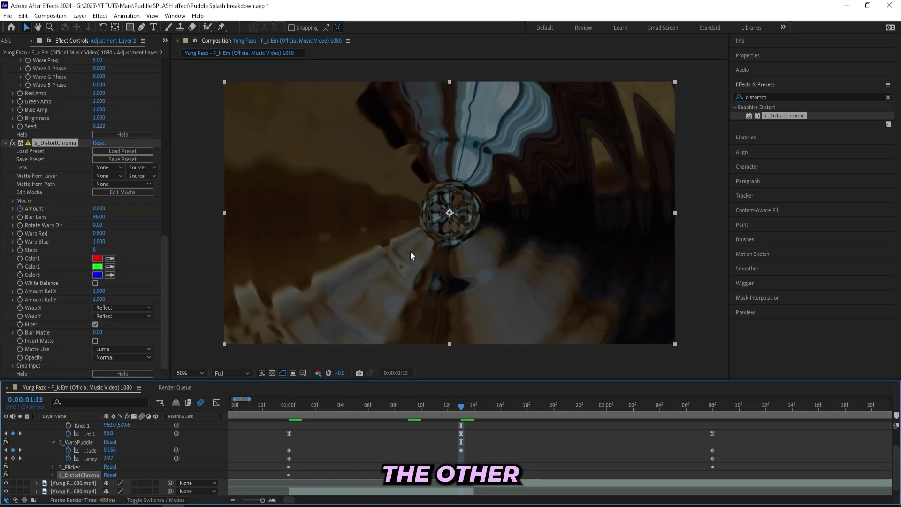
mouse_move(100, 207)
left_mouse_down()
mouse_move(120, 207)
mouse_move(108, 212)
left_mouse_up()
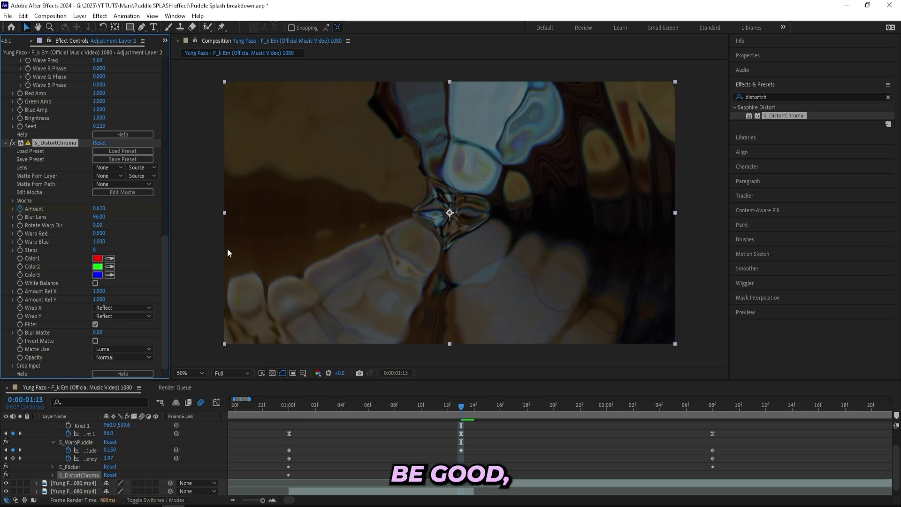
left_click_drag(470, 409, 699, 410)
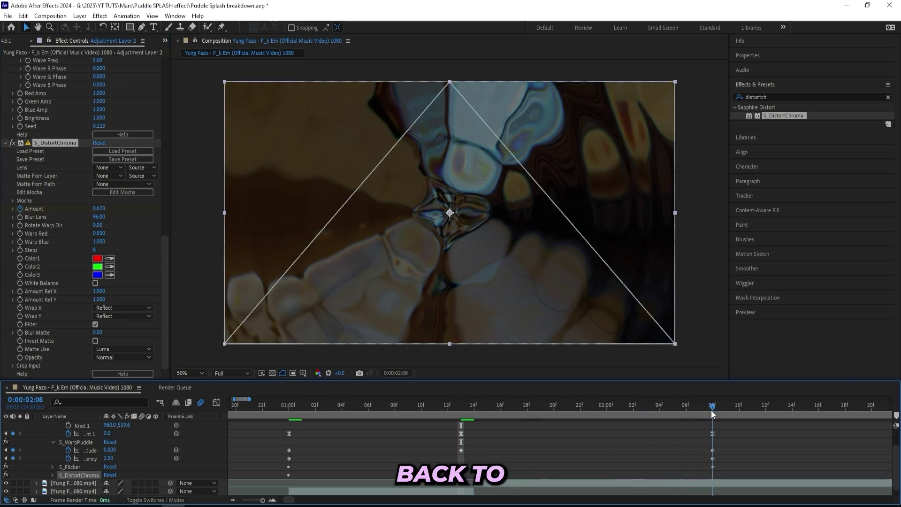
left_click(99, 208)
type("00")
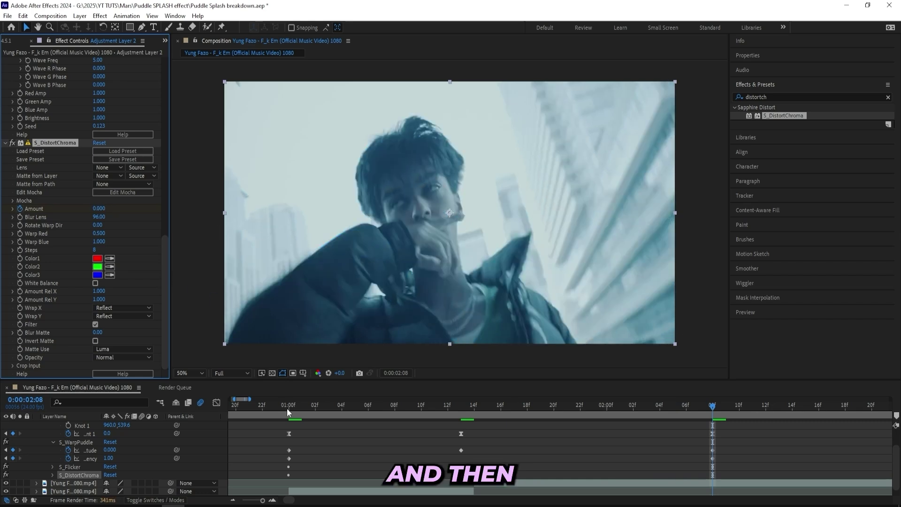
left_click(288, 405)
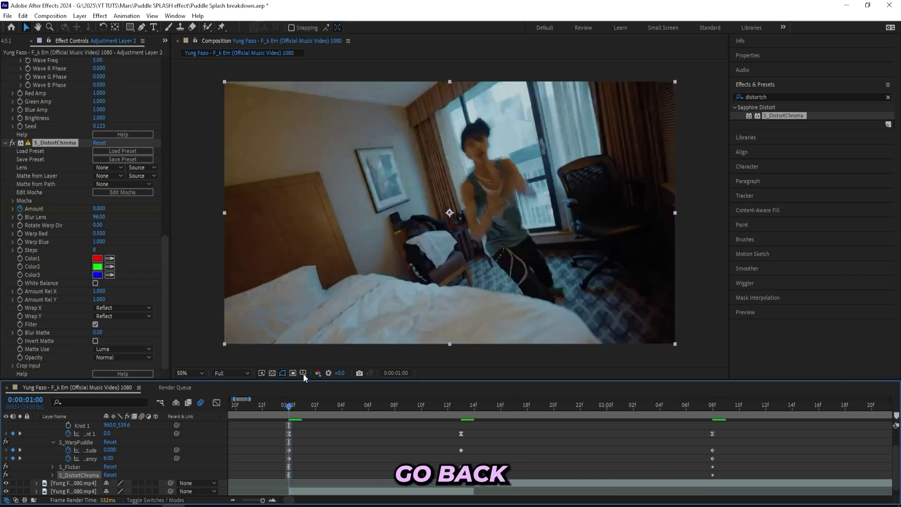
- Keyframe S_DistortChroma's Blur Lens at 96 at 0:00:01:00 and at 650 at 0:00:01:20
left_click(19, 217)
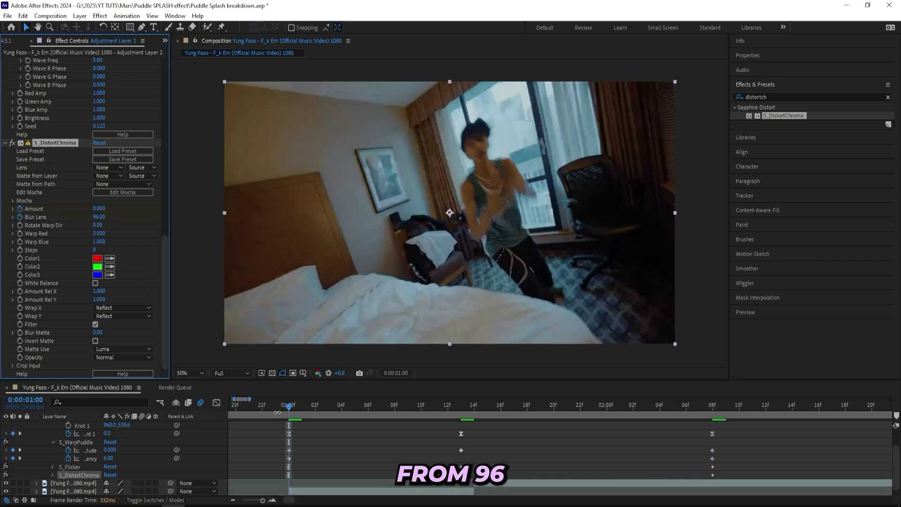
left_click_drag(327, 411, 553, 408)
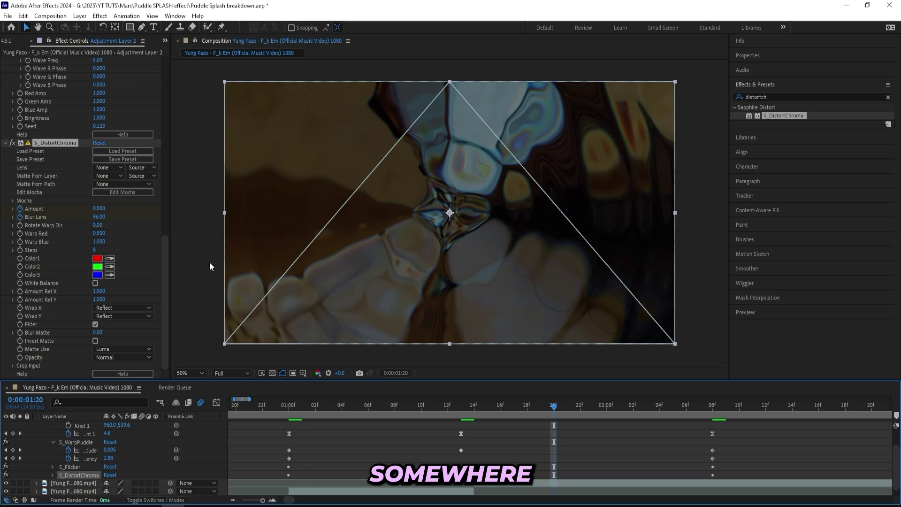
left_click(102, 217)
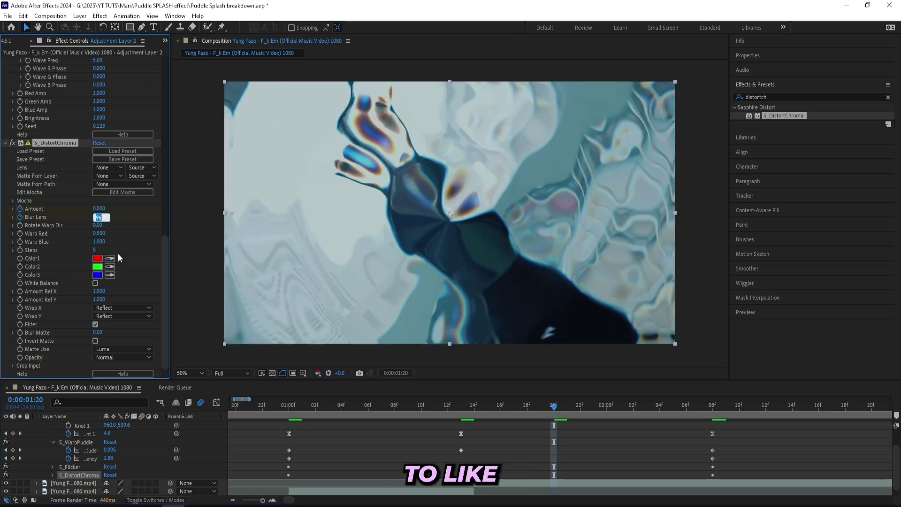
type("650")
key("Return")
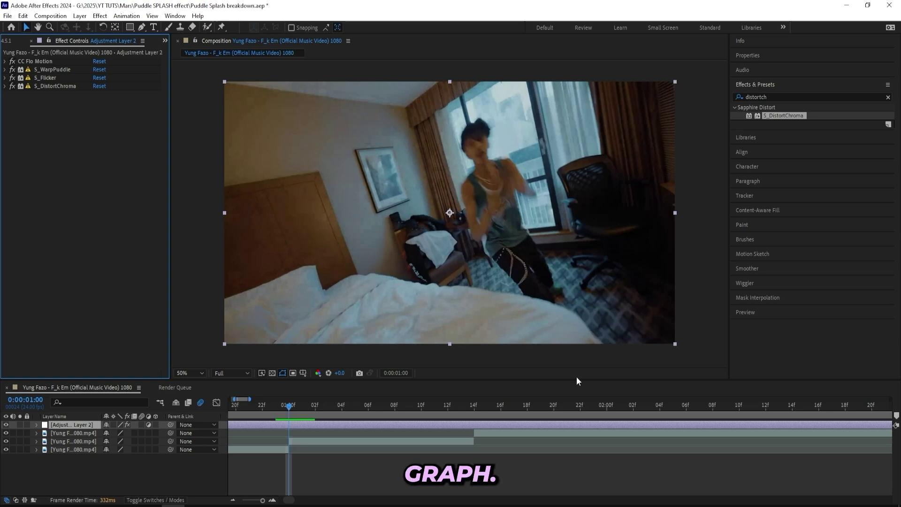
- Find the S_Shake effect and apply it to the adjustment layer below S_DistortChroma
left_click(783, 94)
double_click(783, 94)
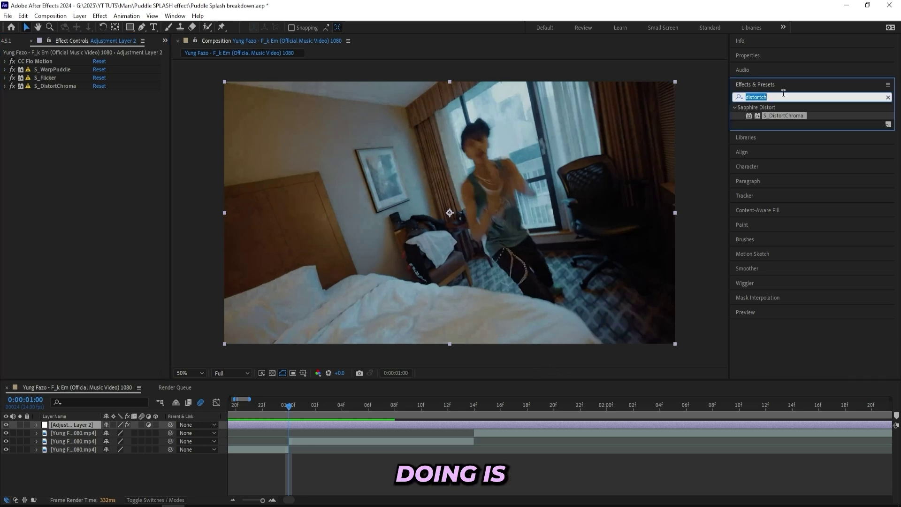
type("s_shake")
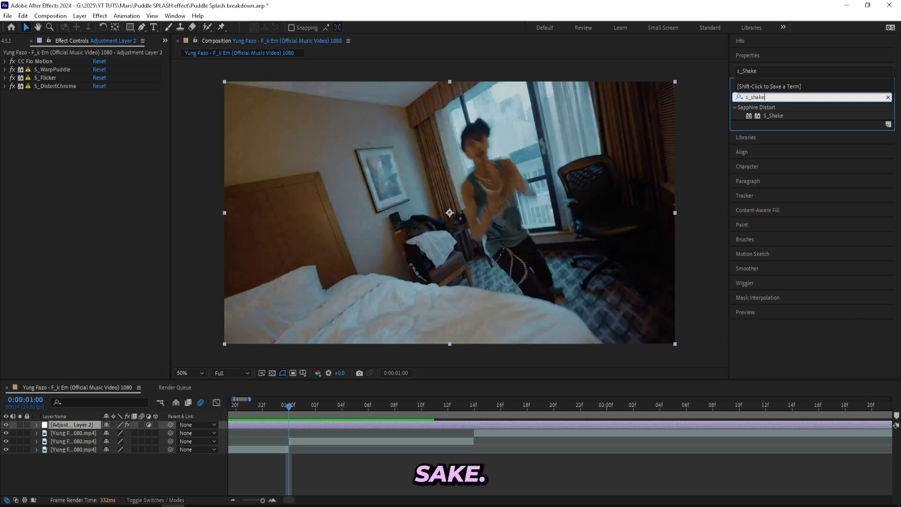
left_click_drag(773, 115, 41, 122)
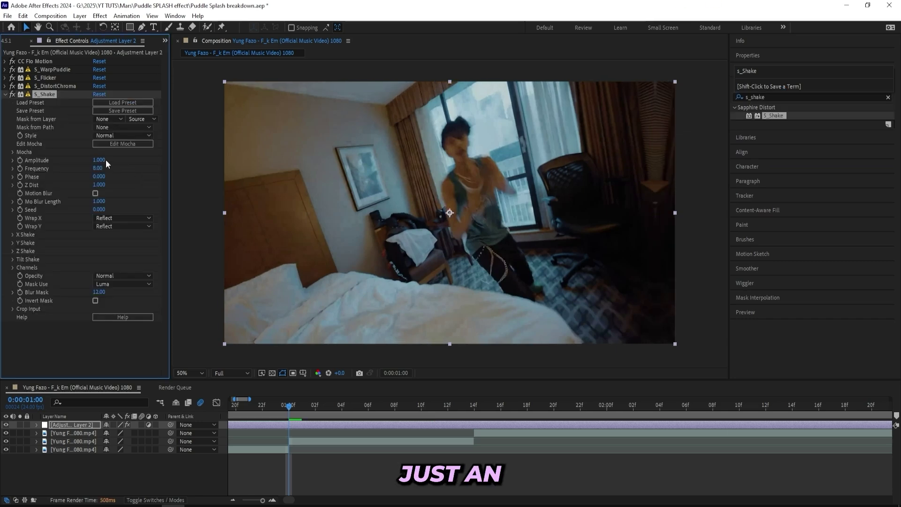
- Set S_Shake's Amplitude to 0 and Frequency to 12, enable its Motion Blur, and keyframe Amplitude at 0:00:01:00
left_click(103, 160)
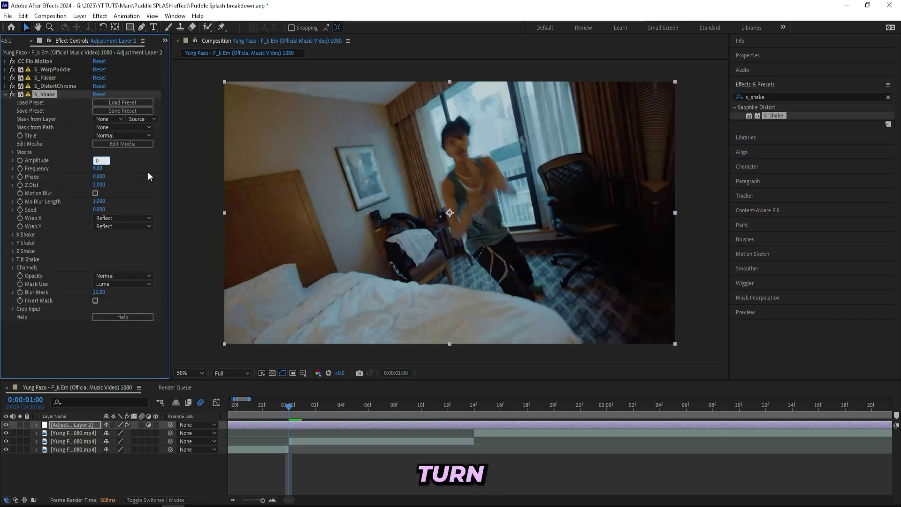
type("000")
left_click(95, 169)
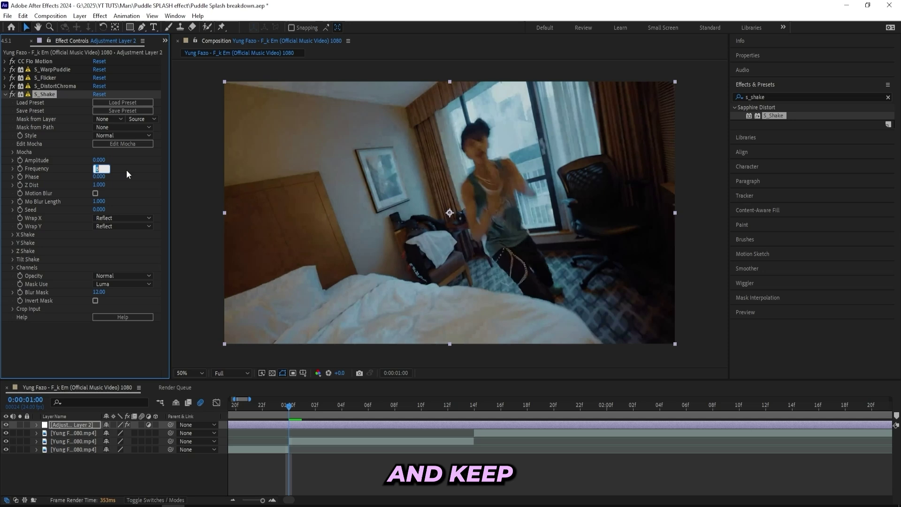
type("12")
key("Return")
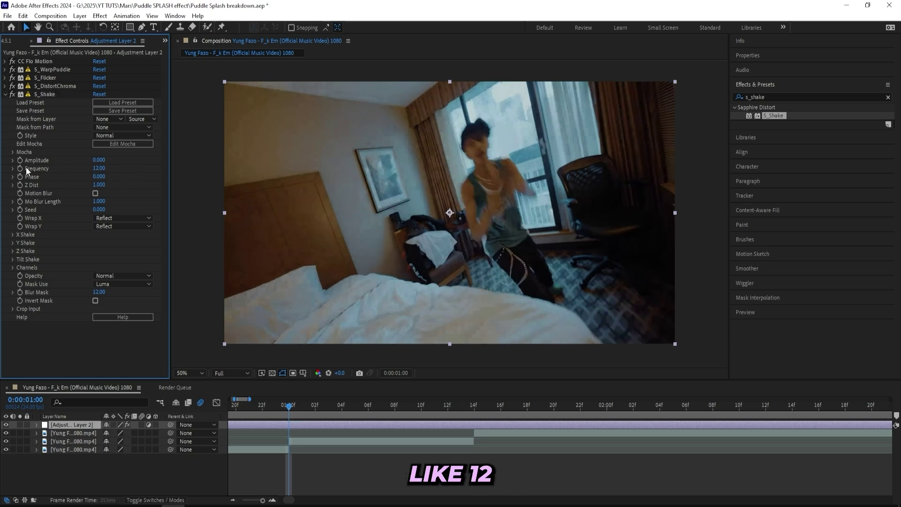
left_click(94, 193)
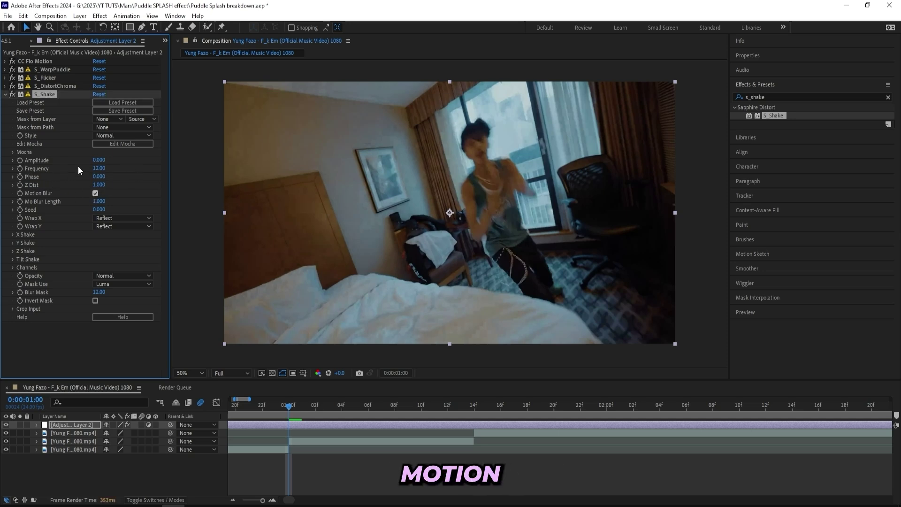
left_click(20, 160)
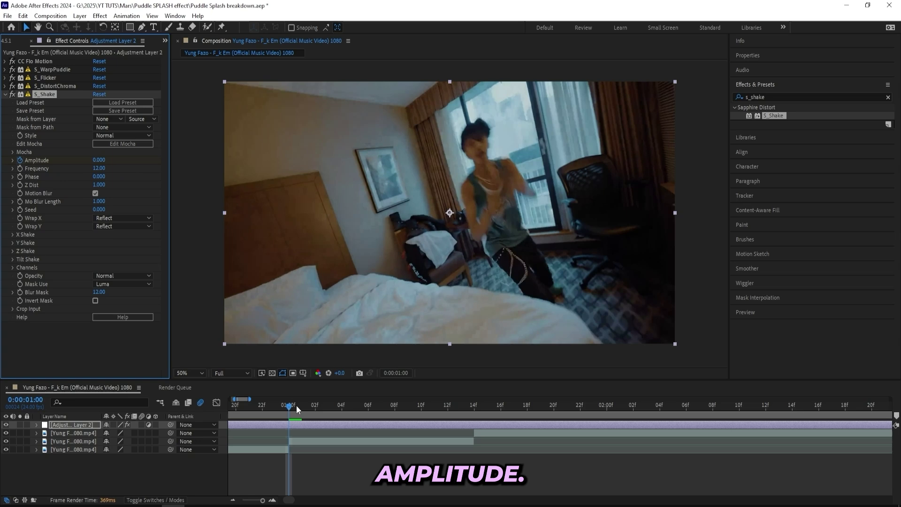
- Keyframe S_Shake's Amplitude at 0.9 at 0:00:01:13 and back to 0 at 0:00:02:02
left_click_drag(297, 405, 471, 405)
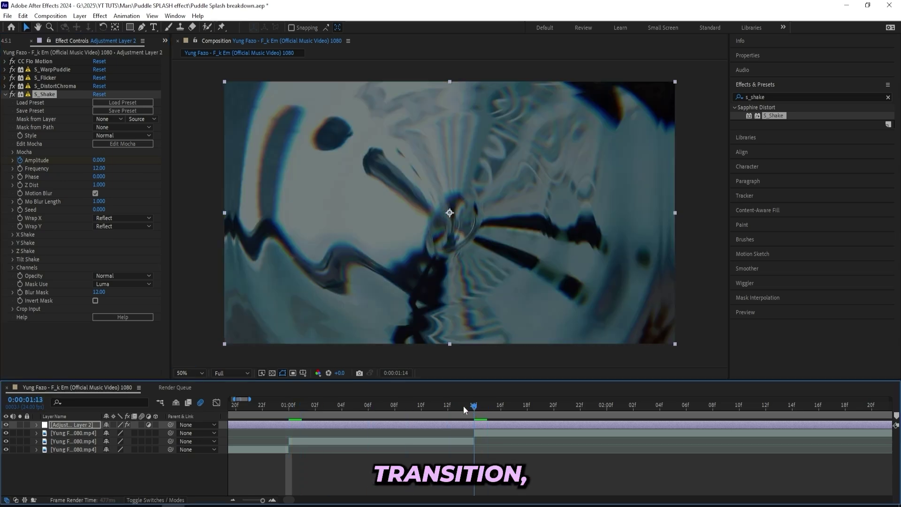
left_click(99, 160)
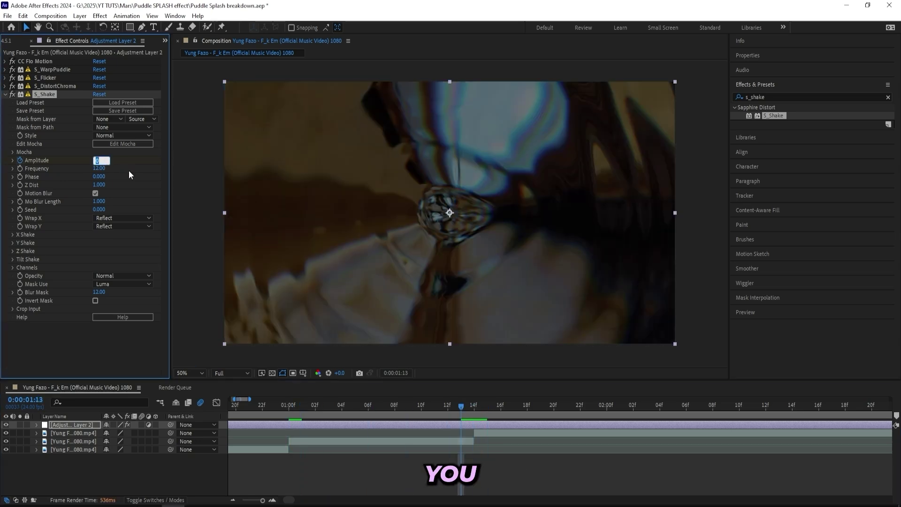
type("0.9")
key("Return")
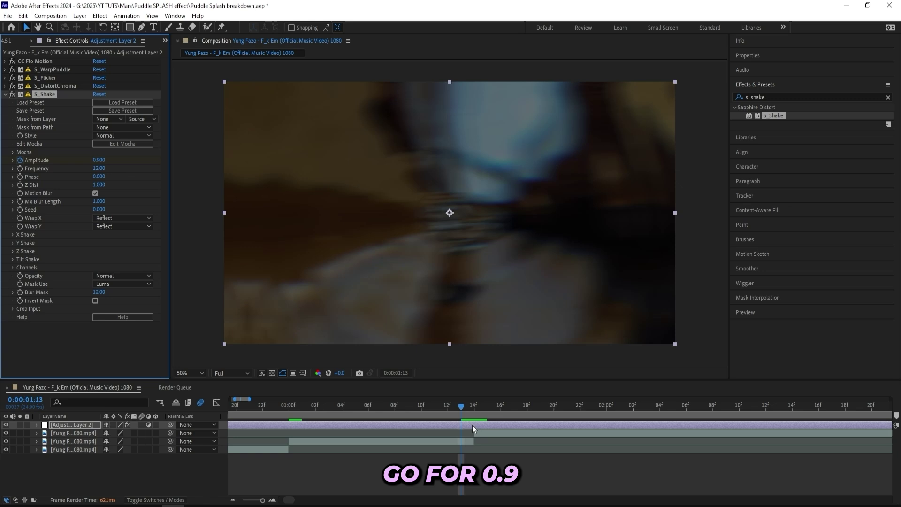
key("u")
left_click(553, 407)
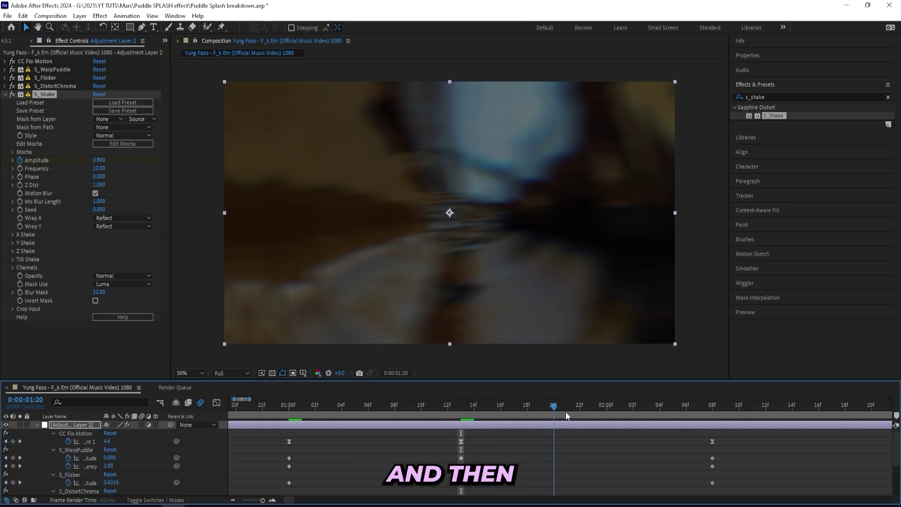
left_click_drag(565, 412, 633, 409)
left_click(99, 160)
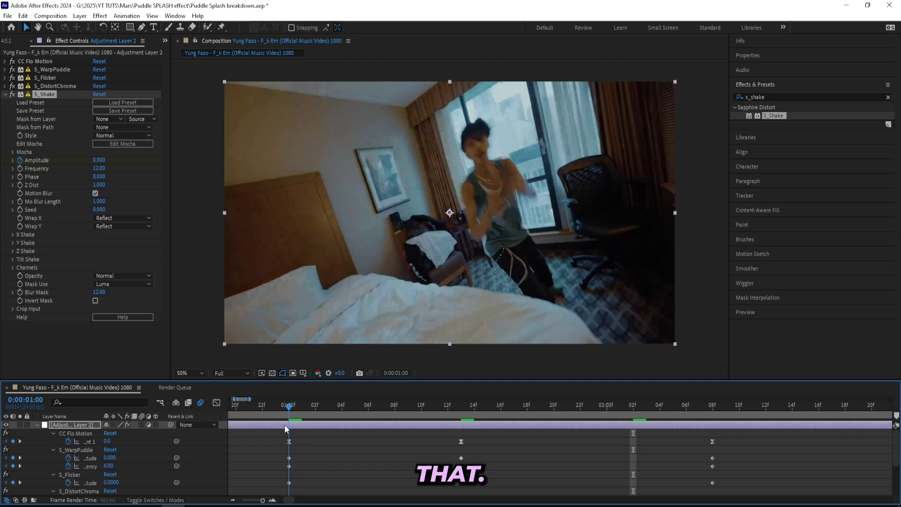
- Apply Easy Ease to all S_WarpPuddle, S_Flicker, S_DistortChroma and S_Shake keyframes on the adjustment layer
scroll(300, 433, "down", 2)
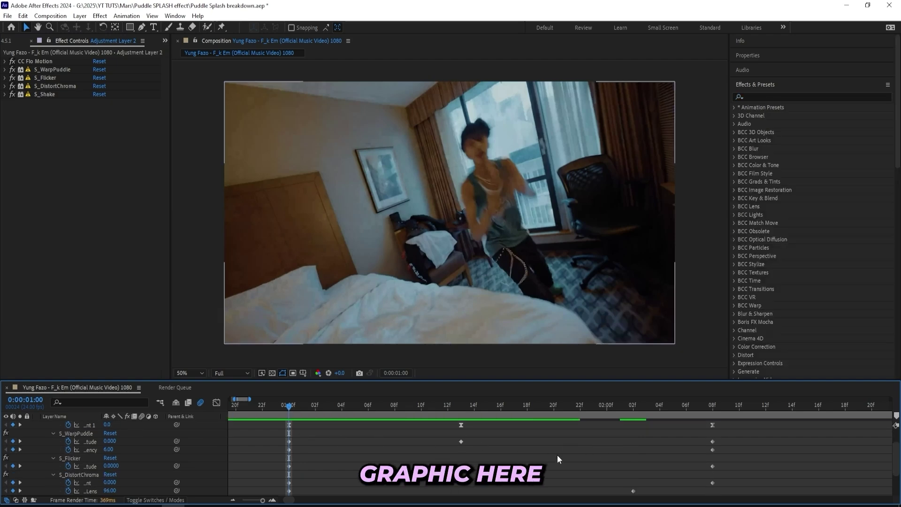
left_click(233, 500)
left_click(234, 501)
left_click_drag(349, 434, 238, 469)
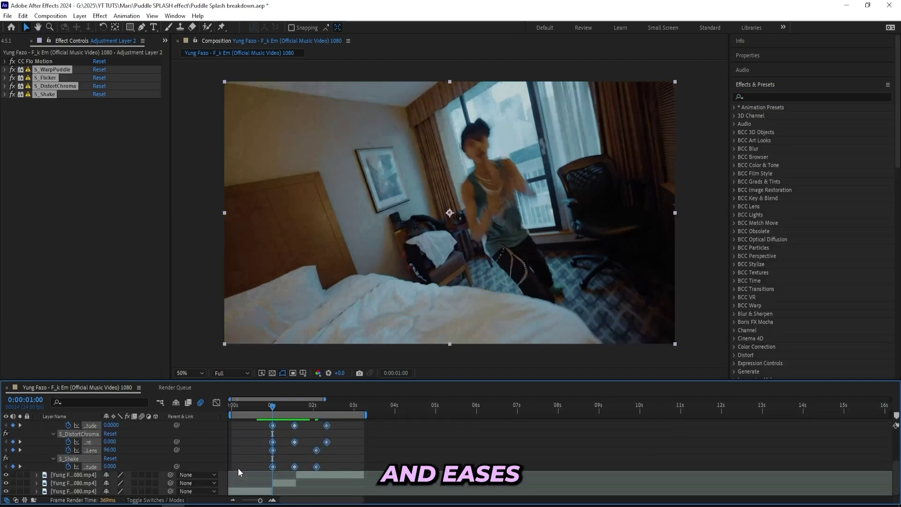
key("F9")
left_click(358, 460)
scroll(336, 449, "up", 2)
scroll(337, 454, "up", 1)
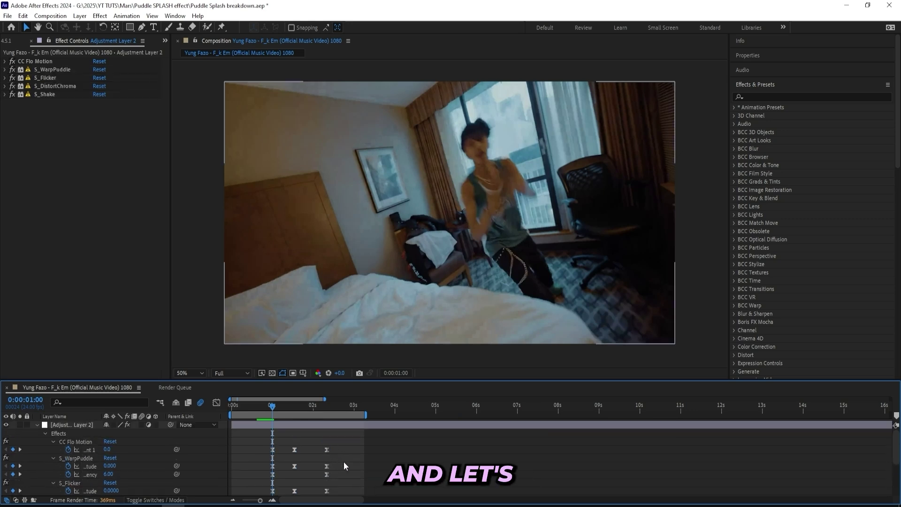
- Shape S_WarpPuddle's Amplitude curve into a sharp peak at 0:00:01:13 in the graph editor and scrub through the transition
left_click(326, 466)
left_click(216, 402)
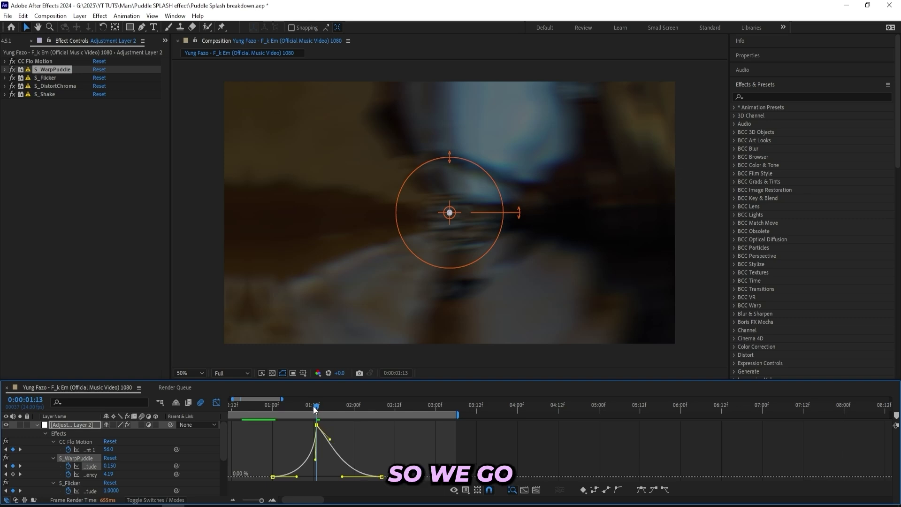
mouse_move(315, 407)
left_mouse_down()
mouse_move(277, 414)
mouse_move(322, 414)
left_mouse_up()
left_click(323, 414)
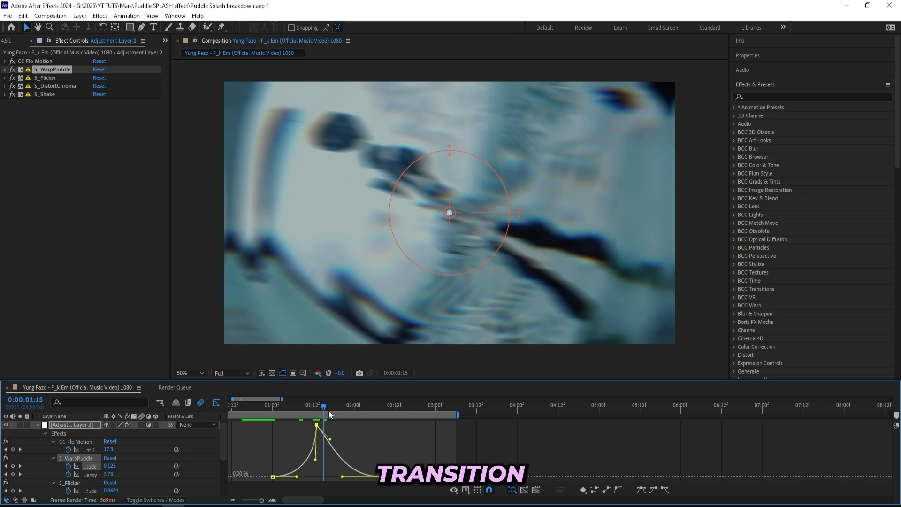
left_click_drag(351, 411, 362, 412)
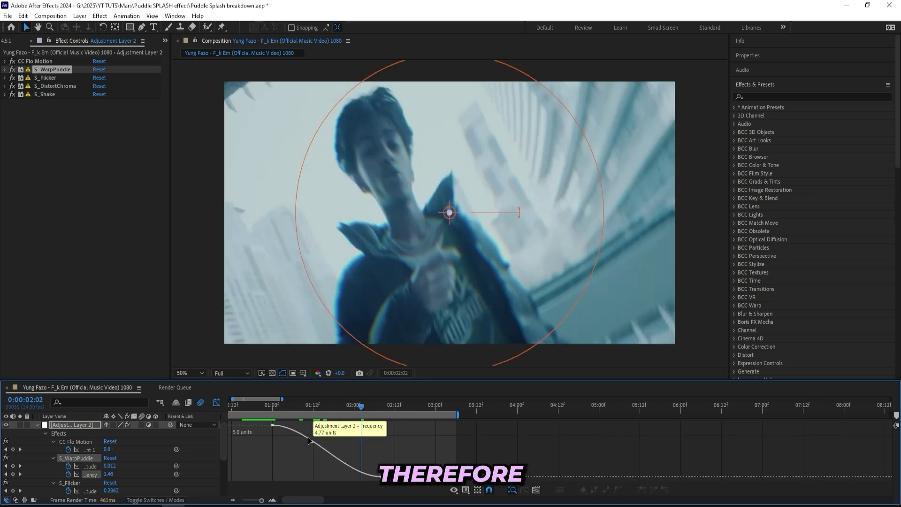
- Extend both easing handles of S_WarpPuddle's Frequency curve to make its drop steep around the clip change, and leave the graph editor
left_click(354, 409)
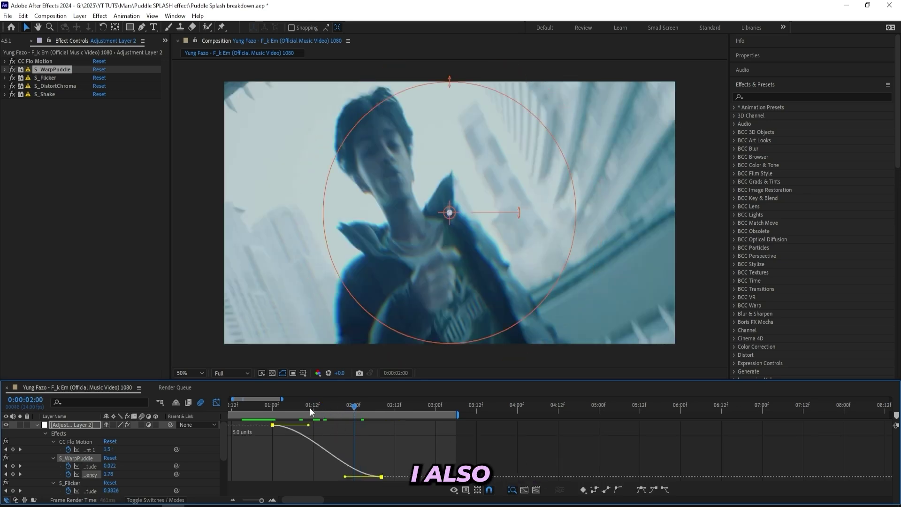
left_click(313, 409)
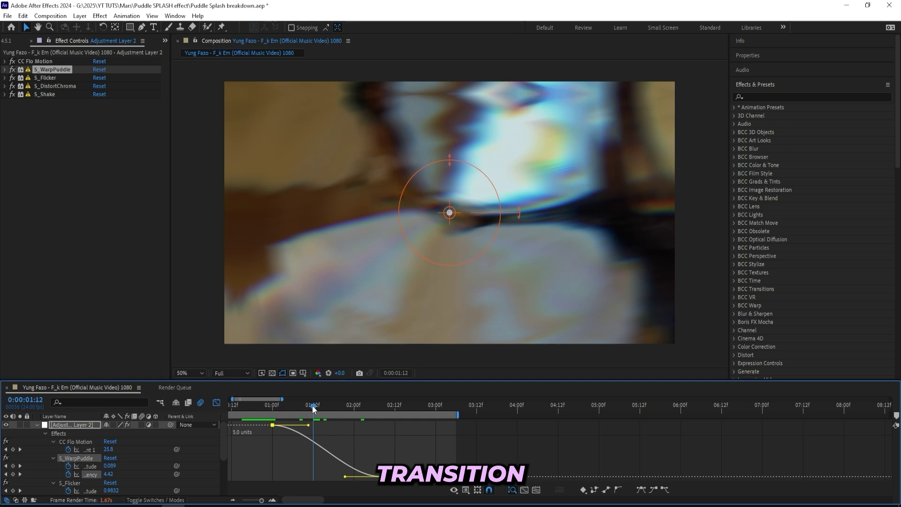
left_click_drag(312, 406, 320, 407)
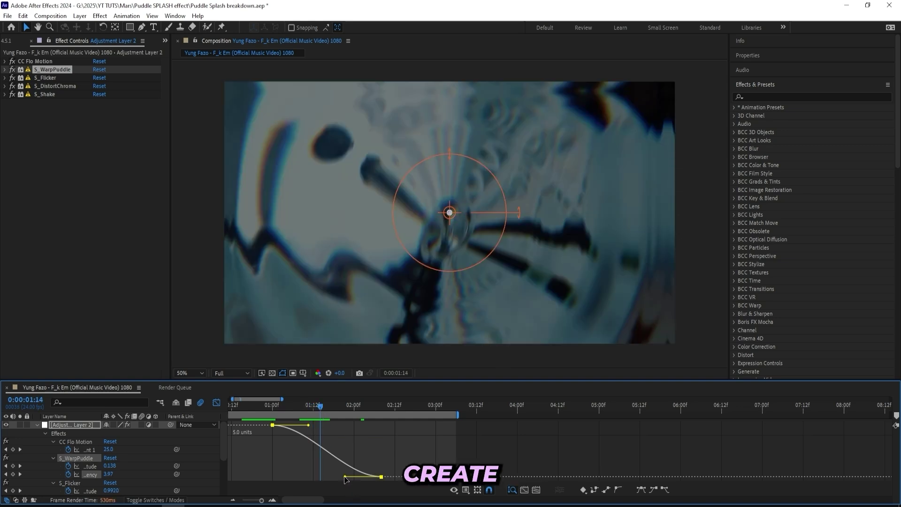
left_click_drag(345, 477, 292, 477)
left_click_drag(309, 425, 361, 422)
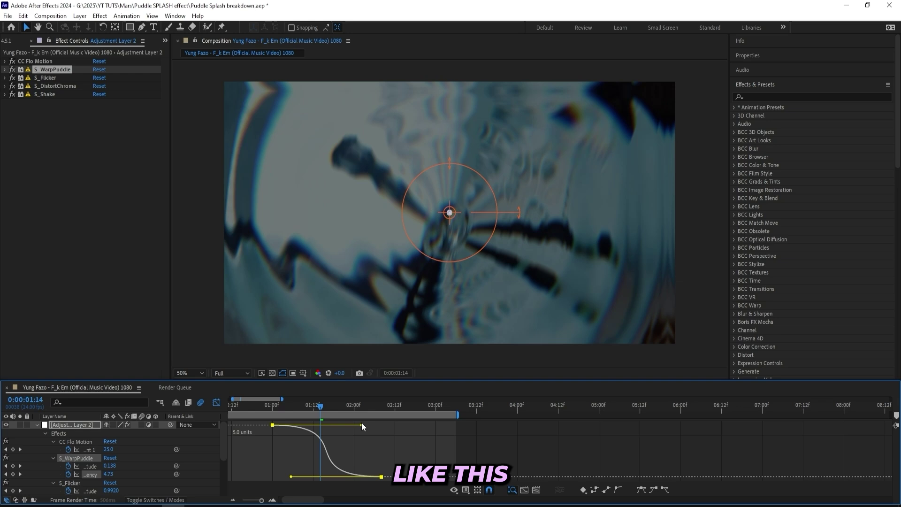
key("shift+F3")
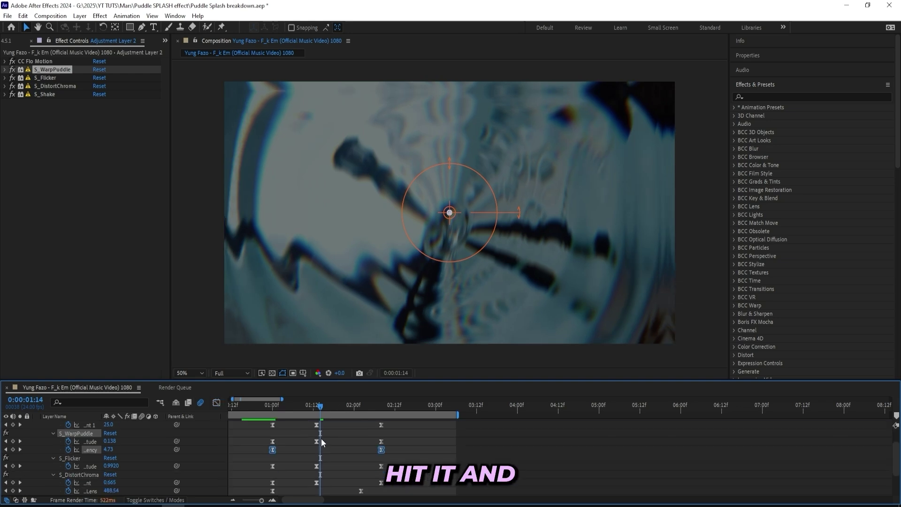
- Pull the S_Flicker Amplitude and S_DistortChroma Amount curves into sharp peaks at 0:00:01:13 in the graph editor
scroll(319, 430, "down", 2)
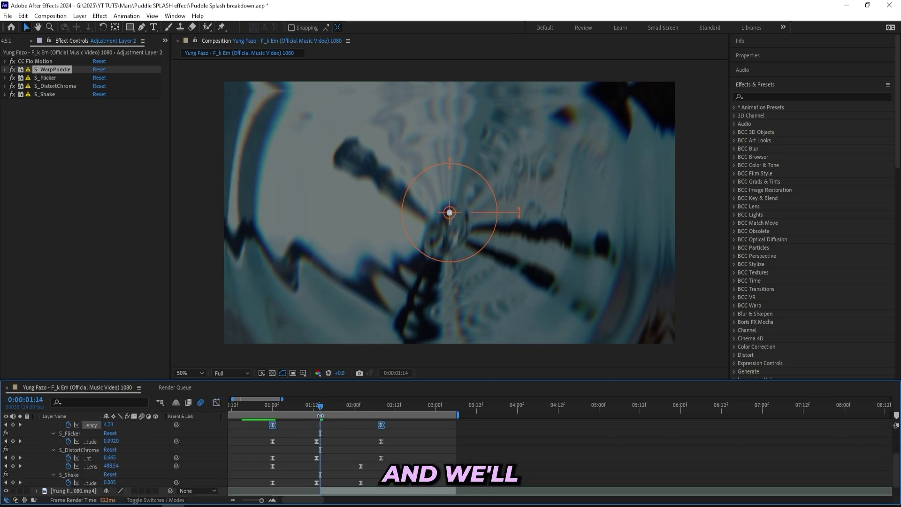
left_click(381, 441)
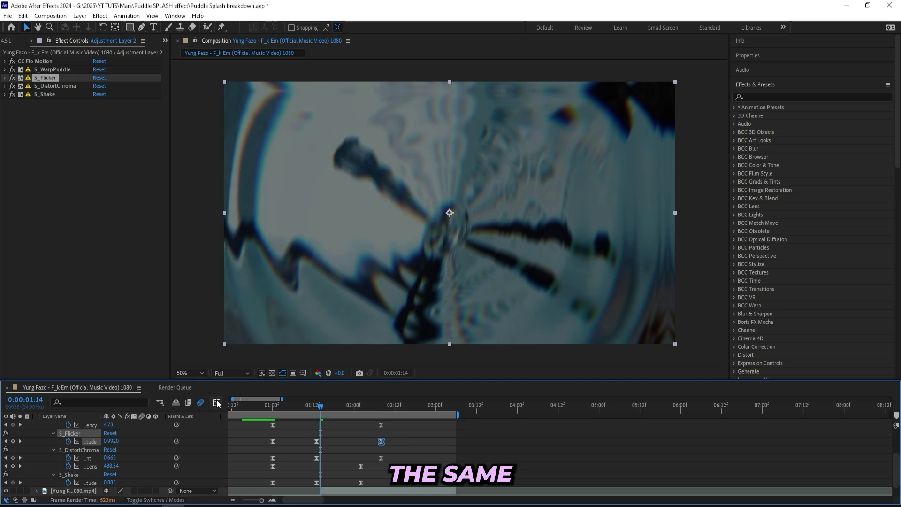
key("shift+F3")
left_click_drag(318, 432, 320, 437)
left_click(90, 457)
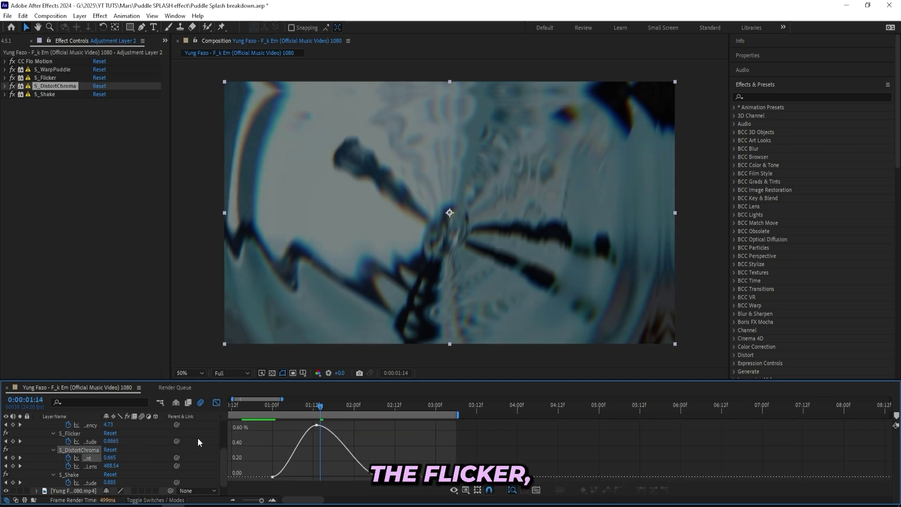
left_click_drag(302, 426, 313, 458)
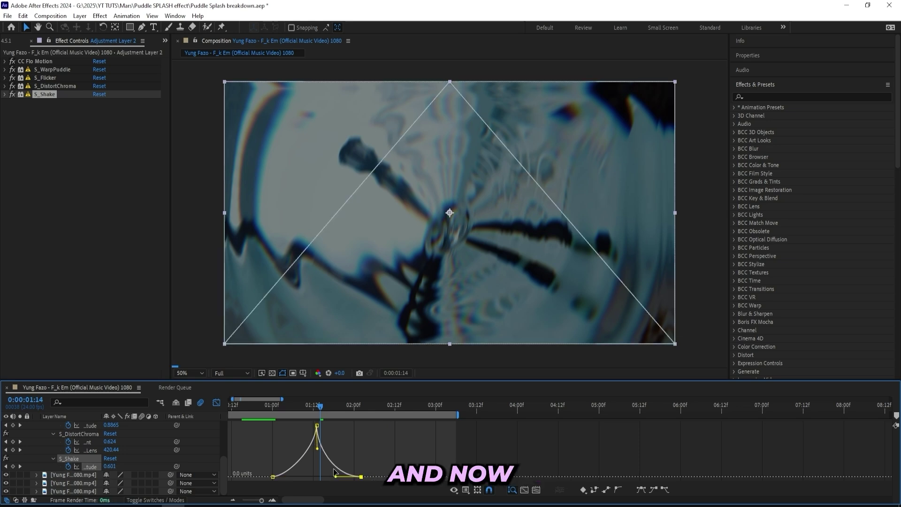
- Lengthen the ease out of the first keyframe on S_Shake's Amplitude curve and preview the transition without layer controls
left_click(304, 405)
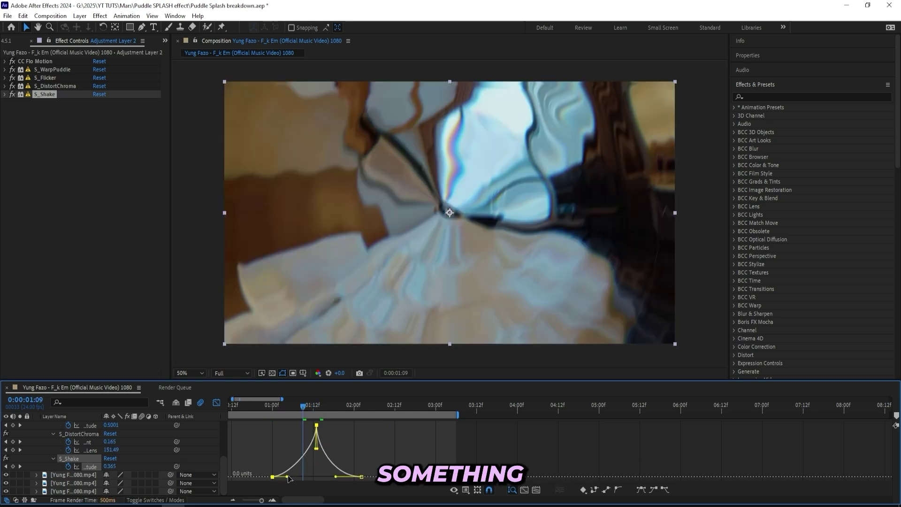
left_click_drag(286, 476, 297, 476)
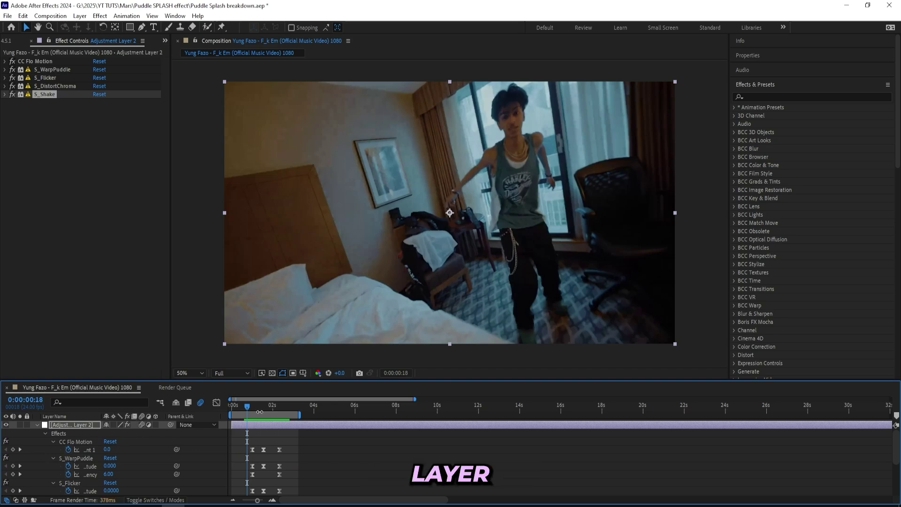
key("ctrl+shift+h")
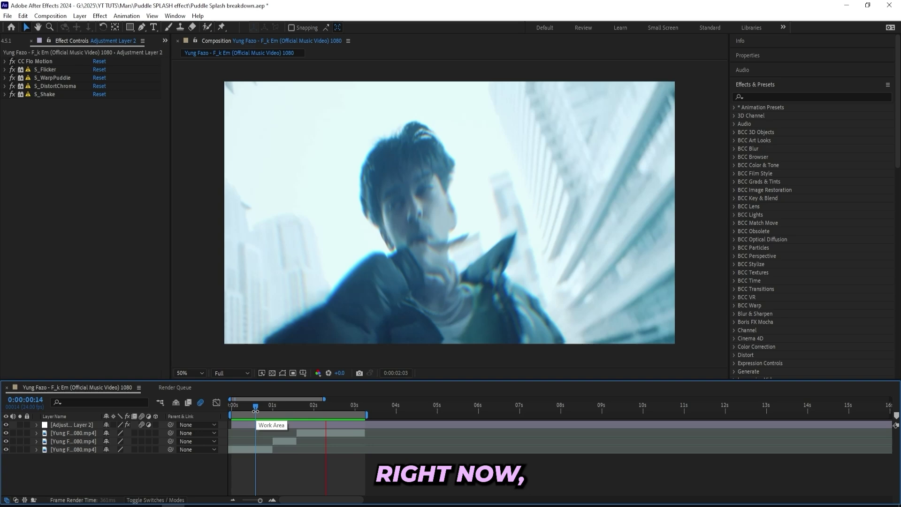
- Apply the CC Radial Fast Blur effect to the adjustment layer
left_click_drag(256, 413, 277, 428)
left_click(277, 428)
left_click(770, 97)
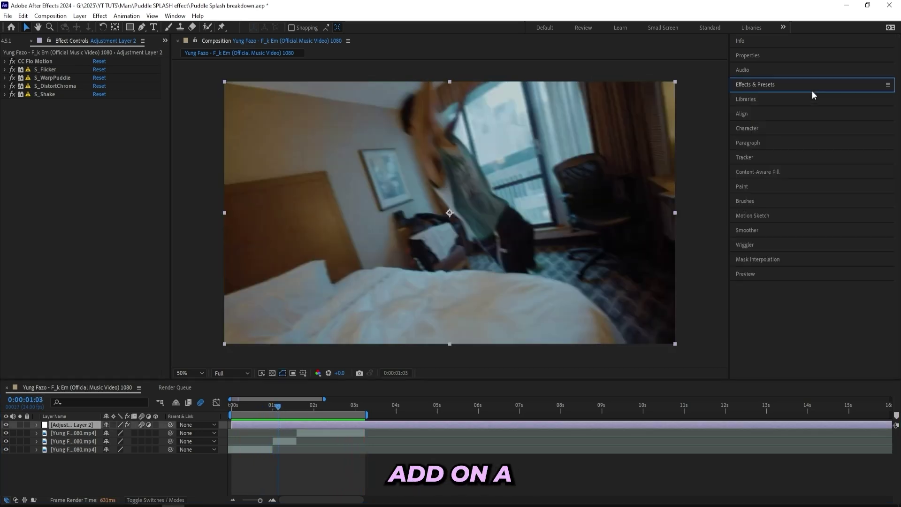
type("radial fas")
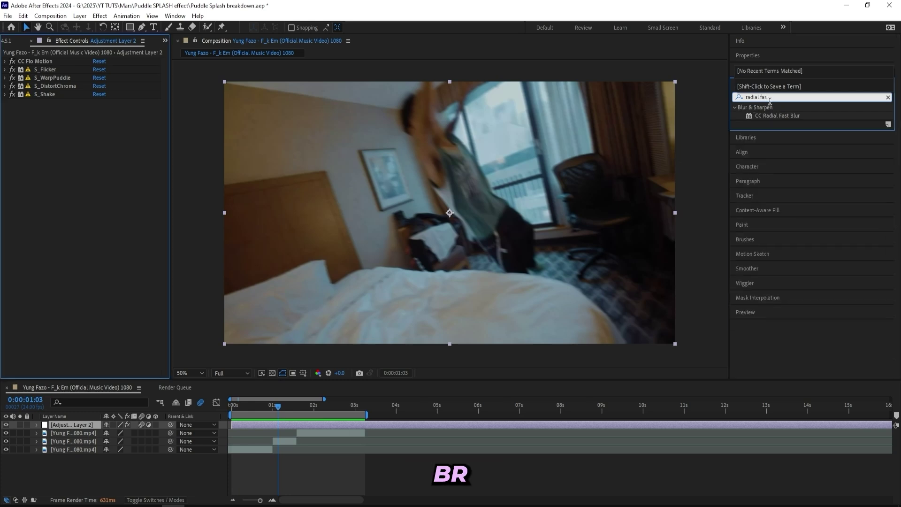
key("Return")
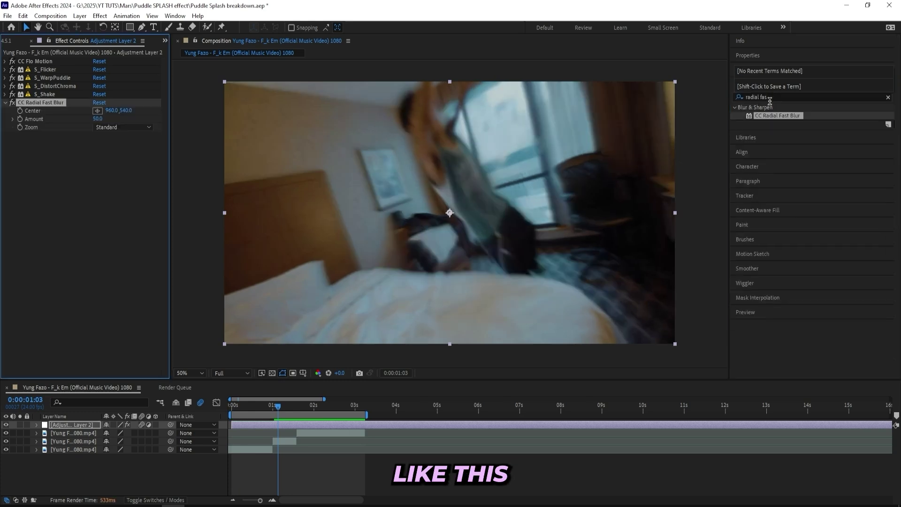
- Keyframe CC Radial Fast Blur's Amount at 75 on 0:00:01:13, just before the clip change
left_click_drag(278, 407, 295, 407)
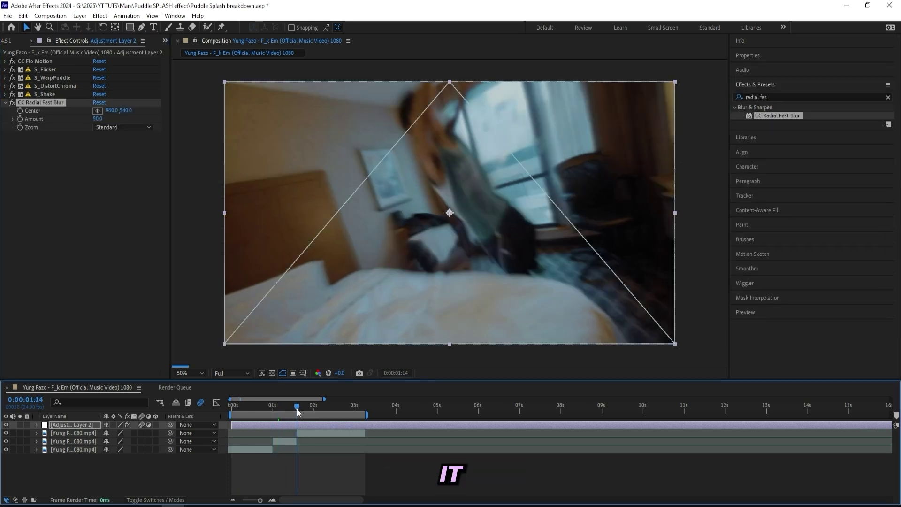
left_click(100, 119)
type("1")
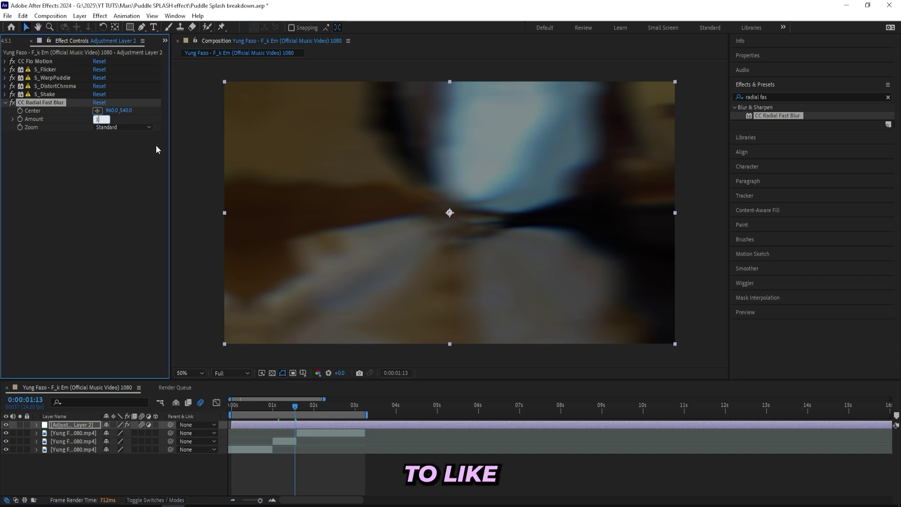
key("BackSpace")
type("756")
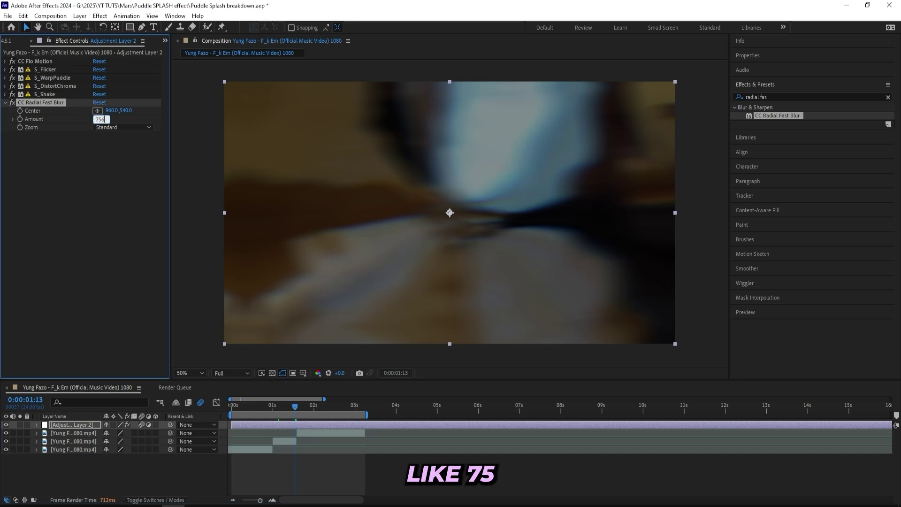
key("Return")
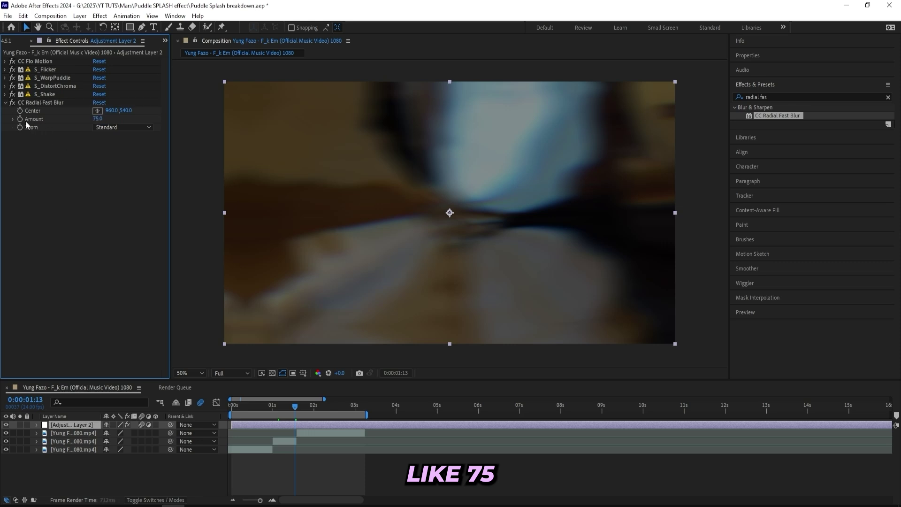
- Keyframe CC Radial Fast Blur's Amount at 0 on both sides of the peak, at about 0:00:01:04 and at 0:00:02:03
left_click(288, 412)
left_click_drag(288, 412, 279, 412)
left_click(98, 119)
type("0")
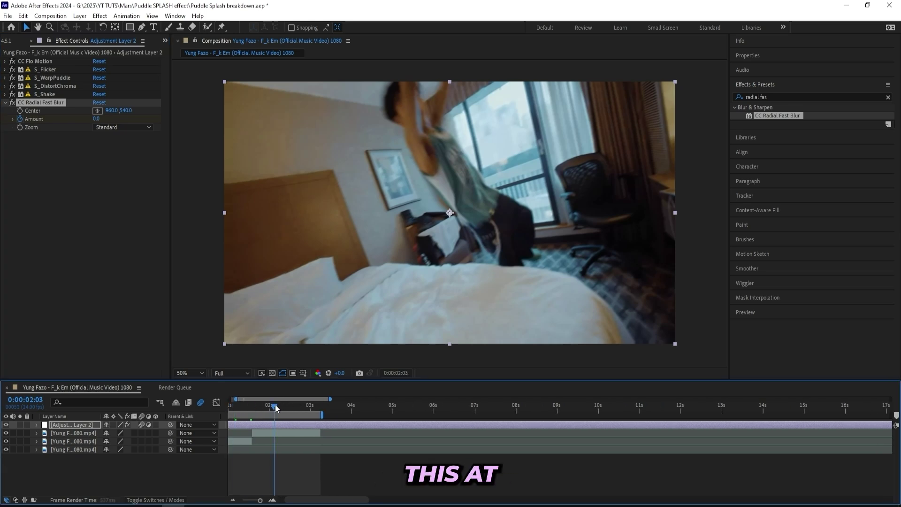
left_click(108, 122)
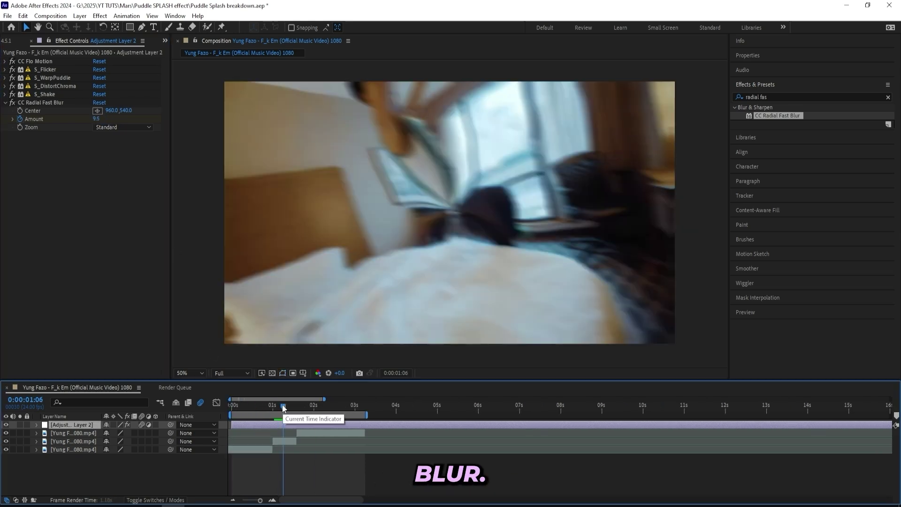
- Apply Deep Glow to the adjustment layer at 0:00:01:14 and lower its Threshold to 72%
left_click_drag(282, 409, 297, 409)
left_click_drag(773, 95, 743, 97)
type("deep glow")
double_click(768, 115)
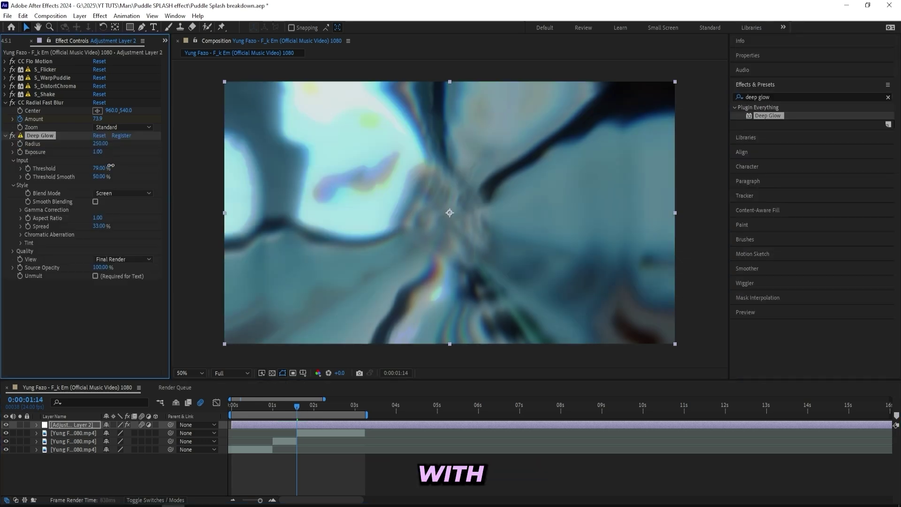
left_click_drag(111, 165, 98, 165)
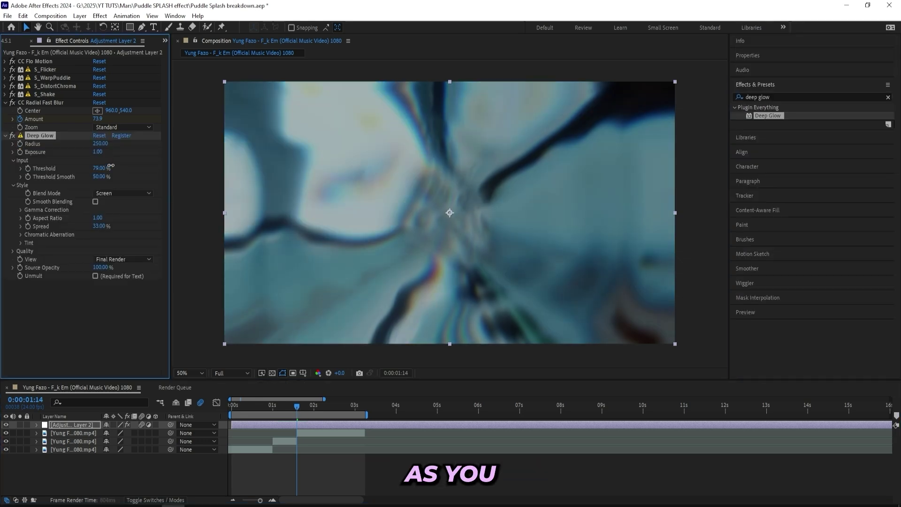
- Set Deep Glow's Exposure to 0 and keyframe it at 0:00:01:13
double_click(272, 500)
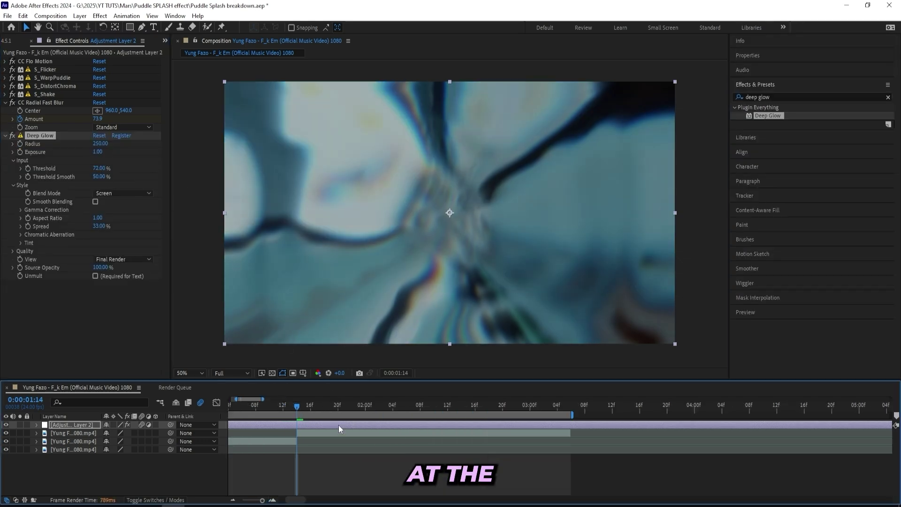
left_click(99, 152)
type("0")
key("Return")
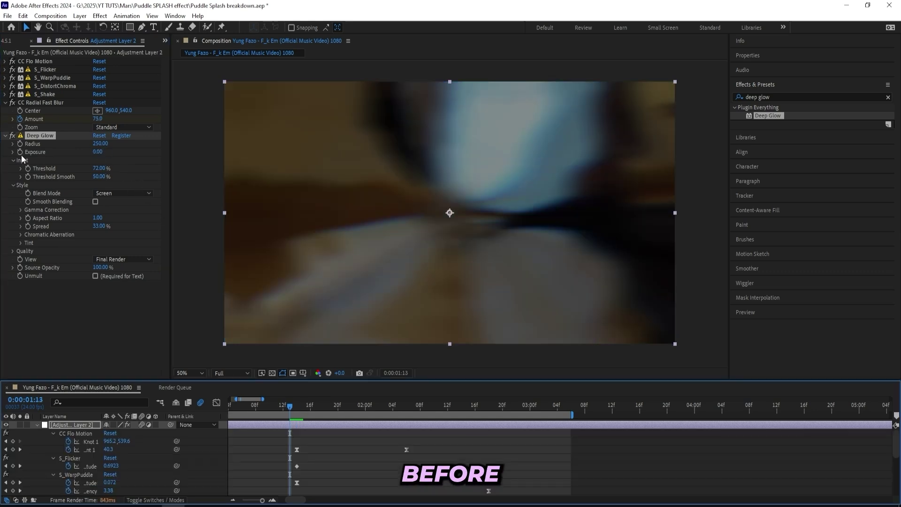
key("u")
key("Page_Up")
- Raise Deep Glow's Exposure to 1.60 at 0:00:01:14 and increase its Radius to 358
key("Page_Down")
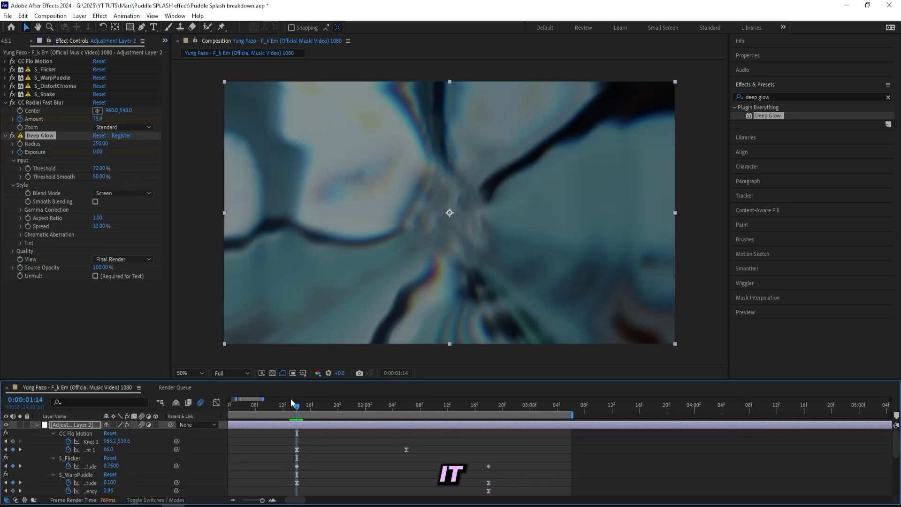
left_click_drag(98, 152, 159, 152)
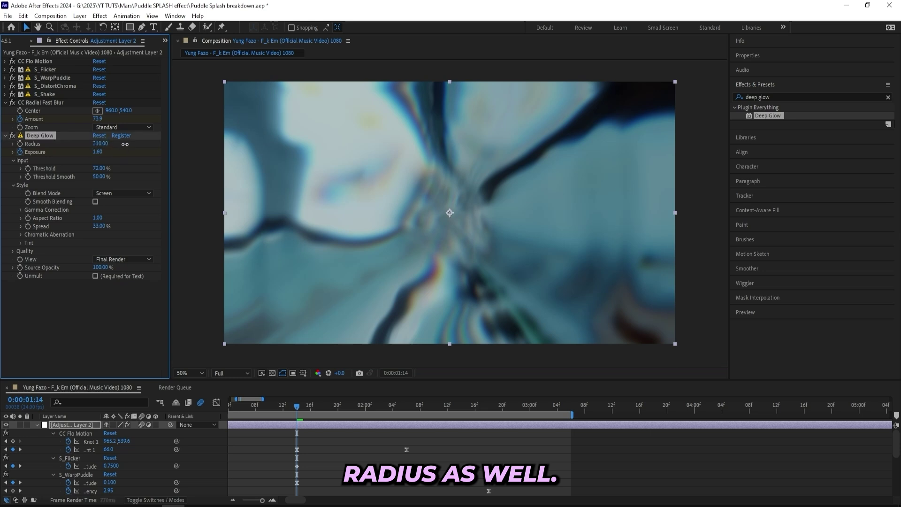
left_click_drag(125, 144, 147, 144)
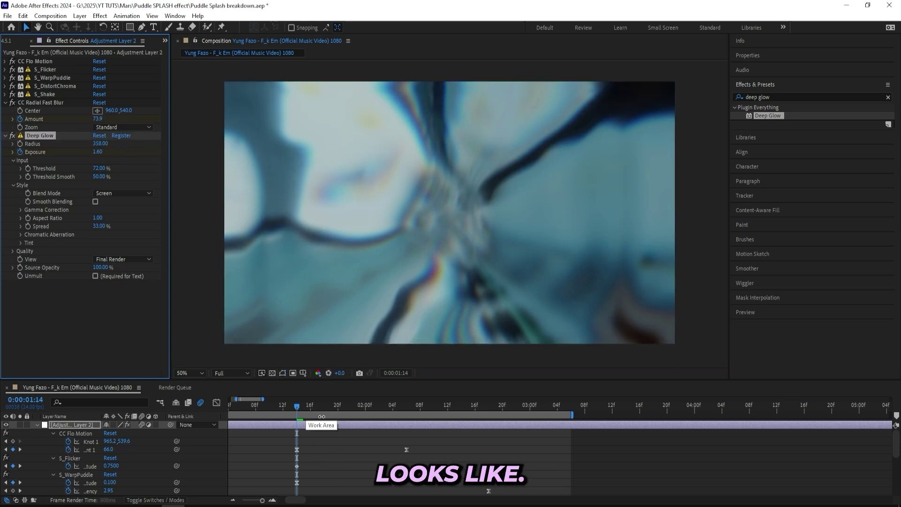
- Keyframe Deep Glow's Exposure back to 0 at 0:00:02:09 and shift that keyframe one frame further along
left_click_drag(303, 413, 427, 409)
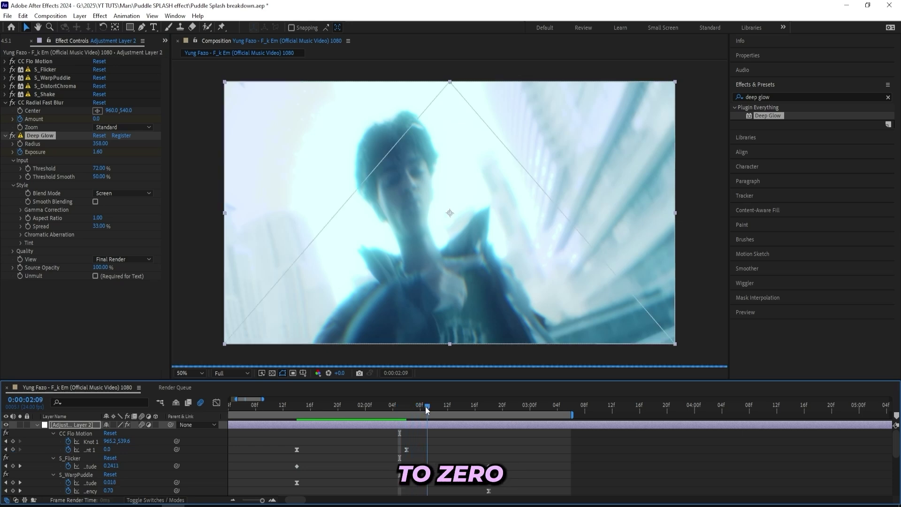
left_click(100, 151)
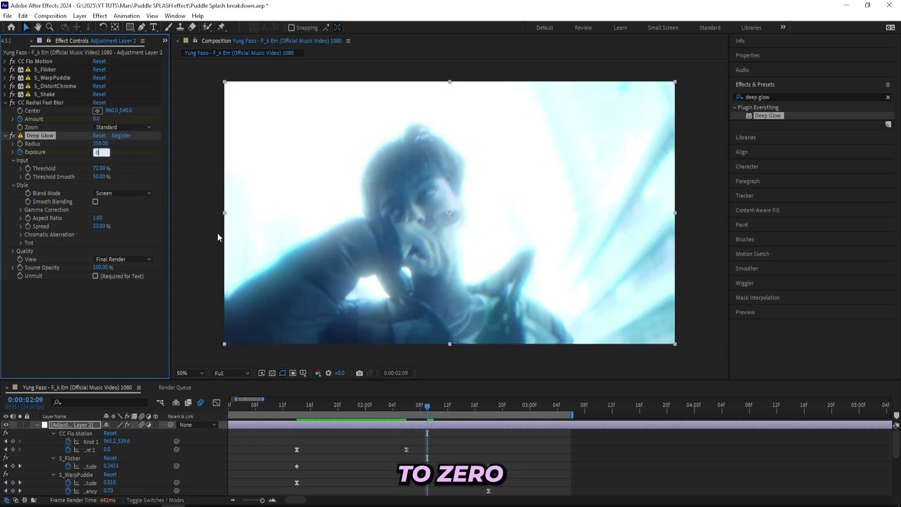
left_click_drag(422, 407, 379, 406)
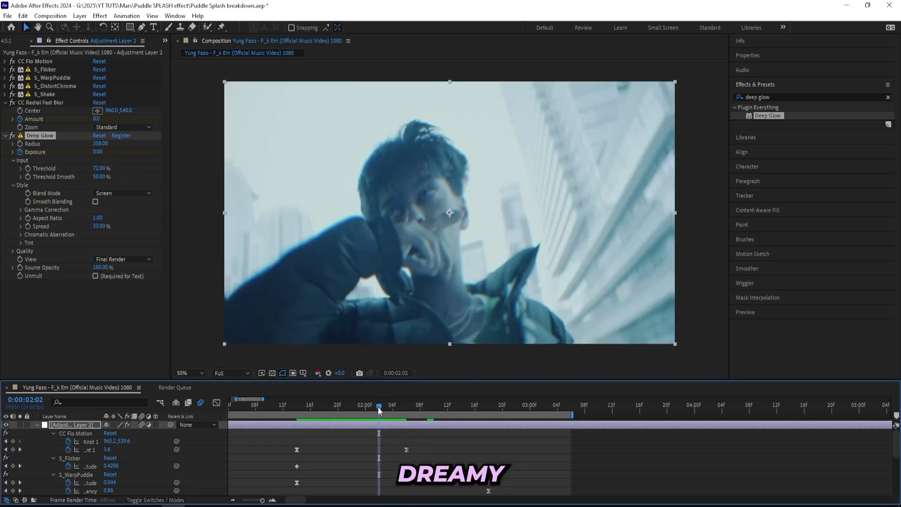
scroll(384, 467, "down", 2)
scroll(385, 466, "down", 4)
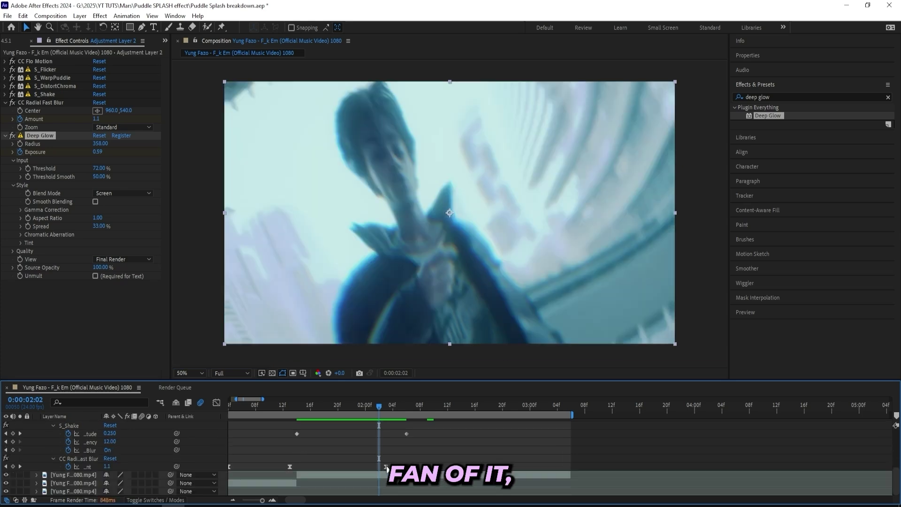
scroll(388, 462, "down", 3)
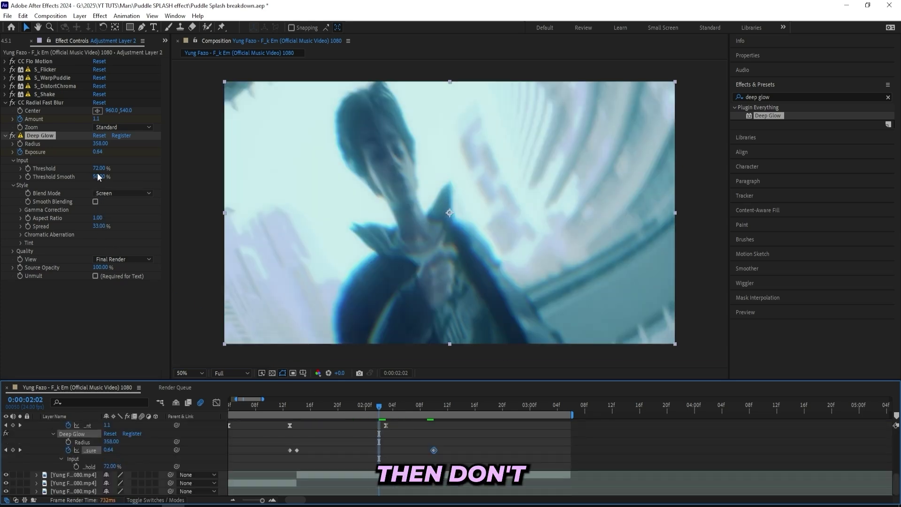
- Raise Deep Glow's Threshold to 79% and preview the finished transition from 0:00:01:12
left_click_drag(100, 169, 102, 172)
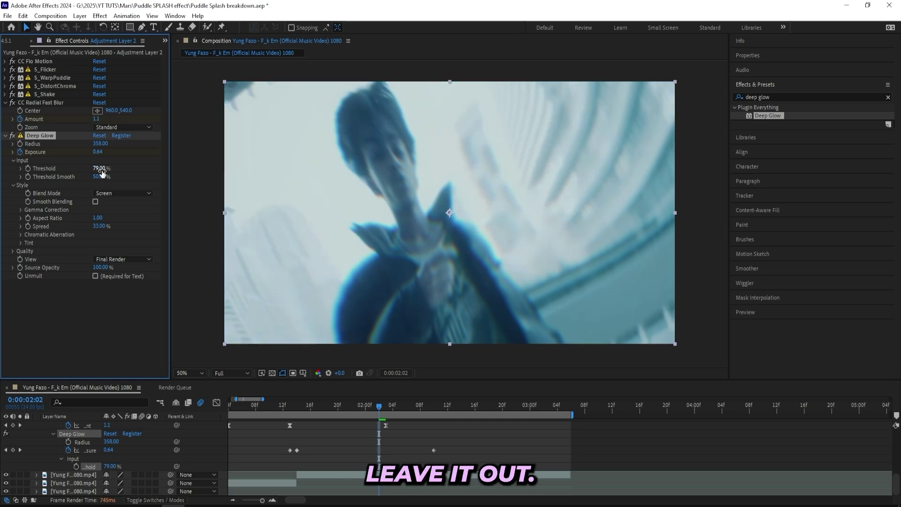
left_click(280, 413)
key("space")
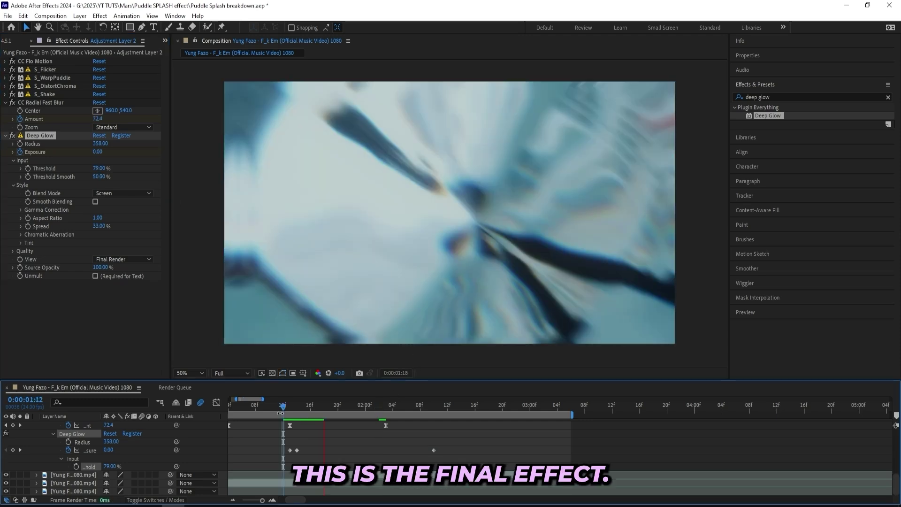